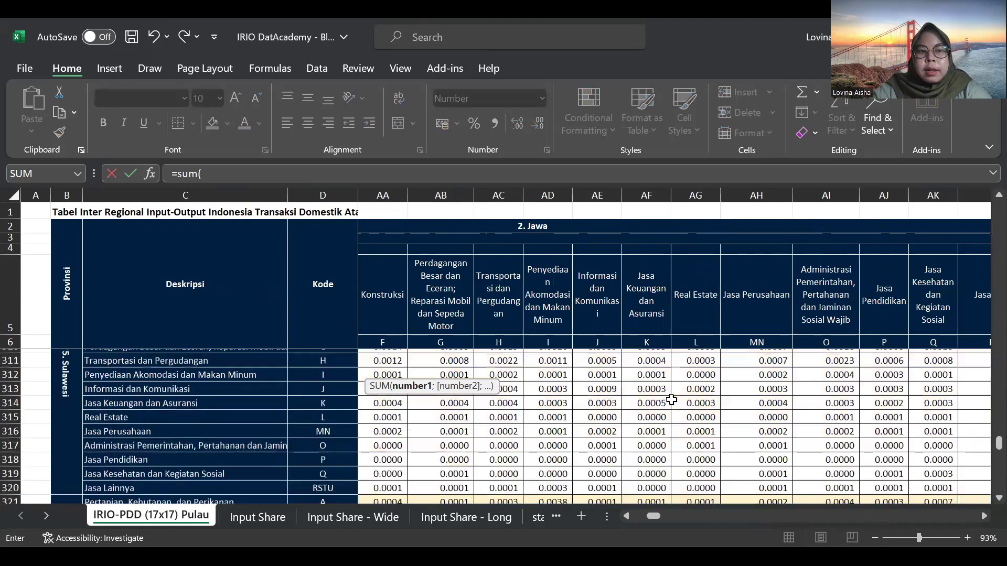
Try to enter a sum of the Jawa rows from CL253 downward in the COI Maluku, Papua cell.
{"action": "scroll", "coordinate": [671, 399], "scroll_direction": "up", "scroll_amount": 15}
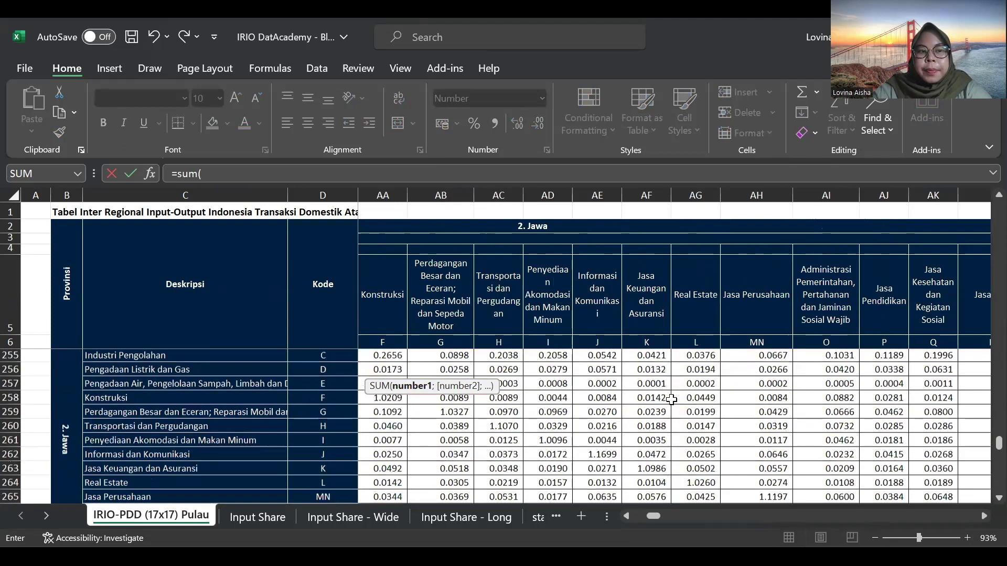
{"action": "scroll", "coordinate": [671, 400], "scroll_direction": "down", "scroll_amount": 3}
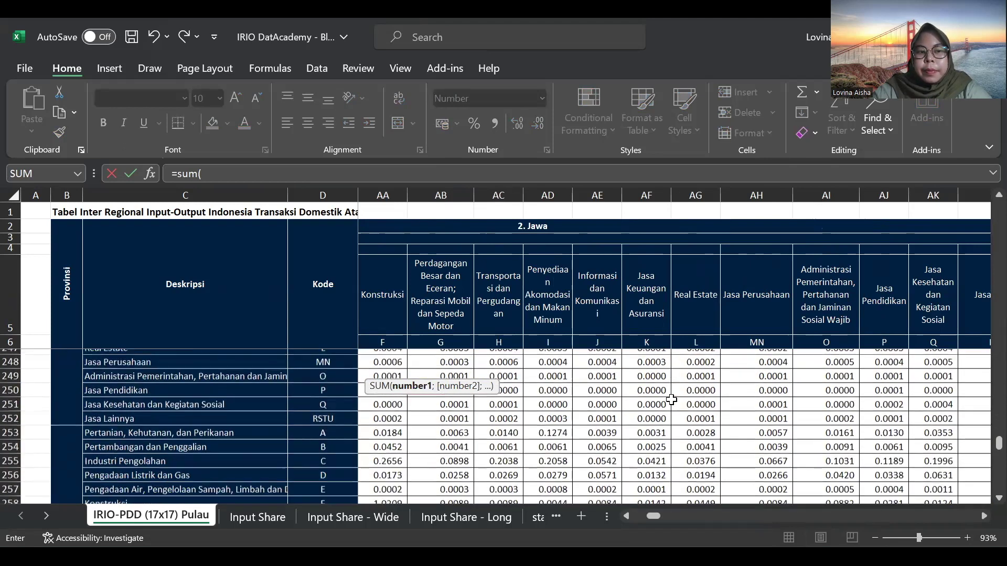
{"action": "scroll", "coordinate": [671, 399], "scroll_direction": "down", "scroll_amount": 2}
{"action": "scroll", "coordinate": [671, 400], "scroll_direction": "right", "scroll_amount": 3}
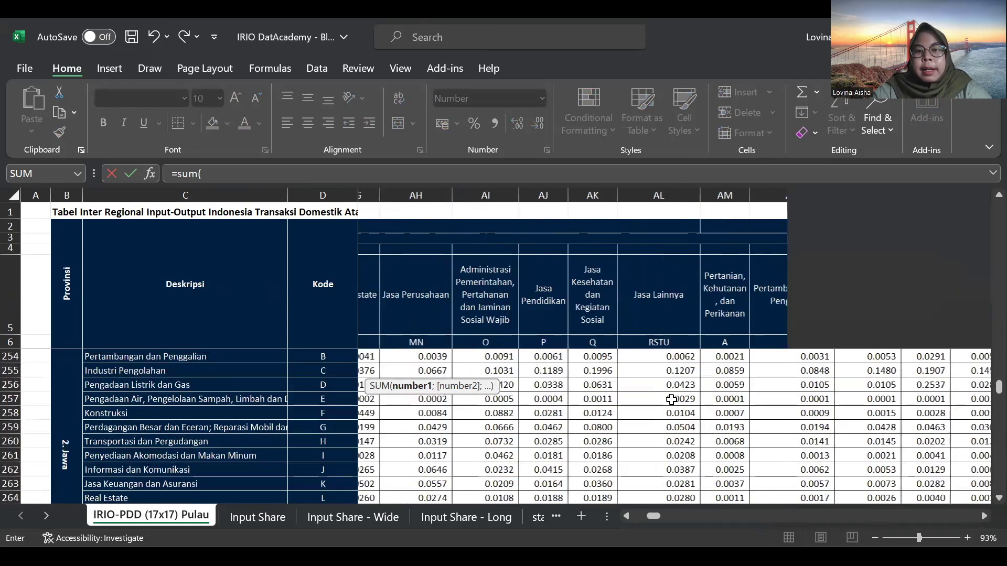
{"action": "scroll", "coordinate": [671, 399], "scroll_direction": "right", "scroll_amount": 5}
{"action": "scroll", "coordinate": [671, 399], "scroll_direction": "right", "scroll_amount": 5}
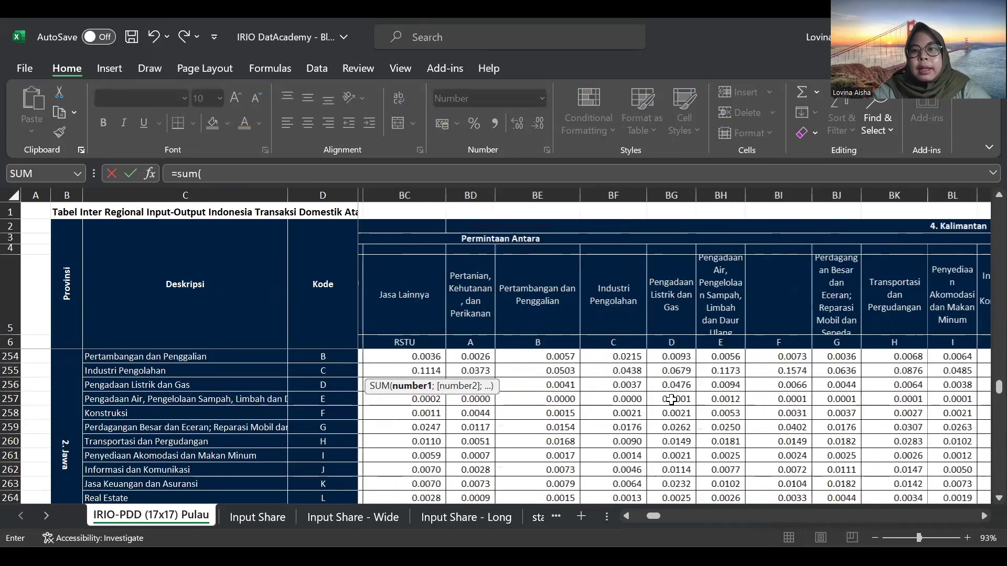
{"action": "scroll", "coordinate": [671, 399], "scroll_direction": "right", "scroll_amount": 7}
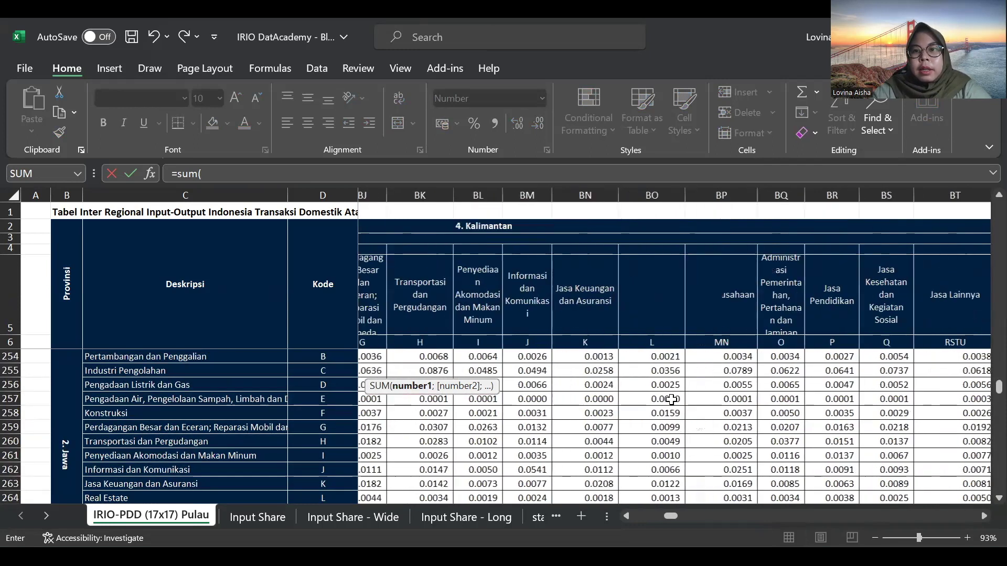
{"action": "scroll", "coordinate": [671, 399], "scroll_direction": "right", "scroll_amount": 7}
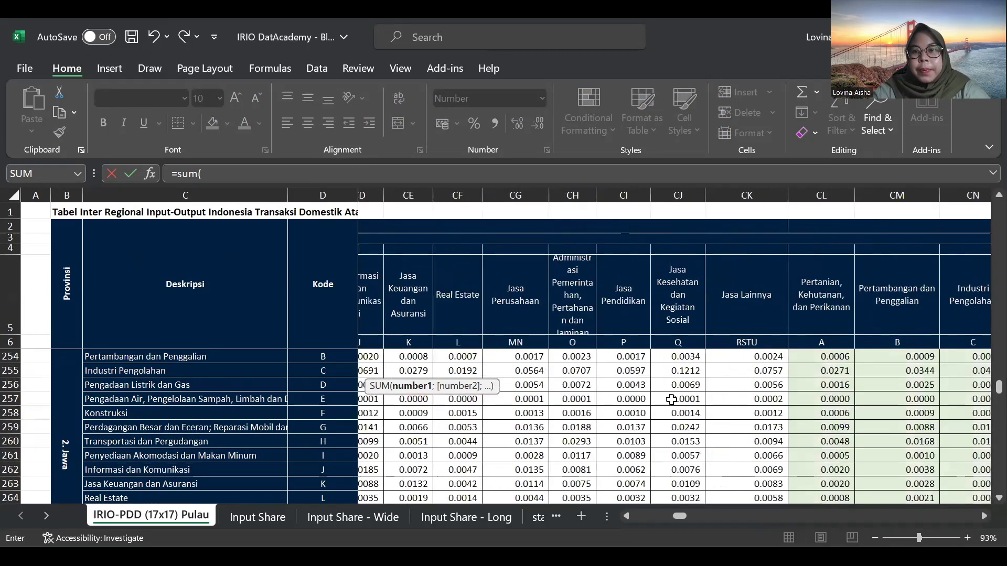
{"action": "scroll", "coordinate": [671, 400], "scroll_direction": "up", "scroll_amount": 1}
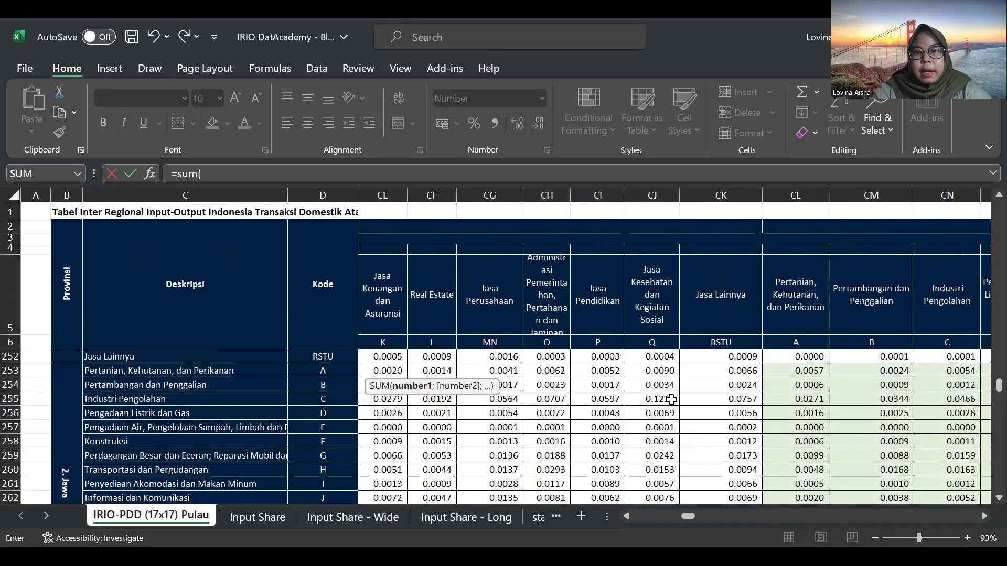
{"action": "left_click", "coordinate": [795, 371]}
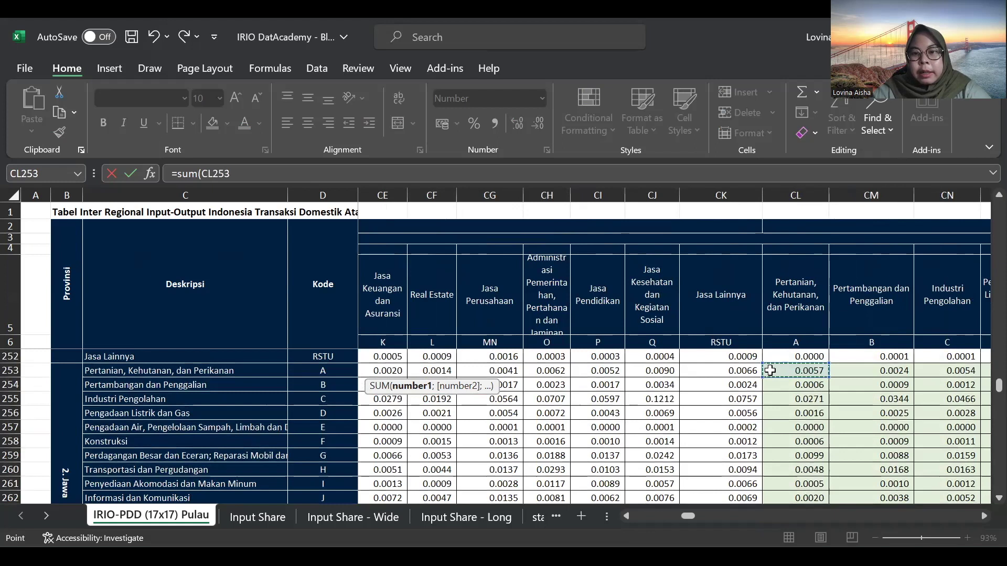
{"action": "key", "text": "shift+Down"}
{"action": "key", "text": "shift+Down"}
{"action": "key", "text": "shift+Down"}
{"action": "key", "text": "shift+Down"}
{"action": "key", "text": "shift+Down"}
{"action": "key", "text": "shift+Down"}
{"action": "key", "text": "shift+Down"}
{"action": "key", "text": "shift+Down"}
{"action": "key", "text": "shift+Down"}
{"action": "key", "text": "shift+Down"}
{"action": "key", "text": "shift+Down"}
{"action": "key", "text": "shift+Down"}
{"action": "key", "text": "shift+Down"}
{"action": "key", "text": "shift+Down"}
{"action": "key", "text": "shift+Down"}
{"action": "key", "text": "shift+Down"}
{"action": "key", "text": "shift+Down"}
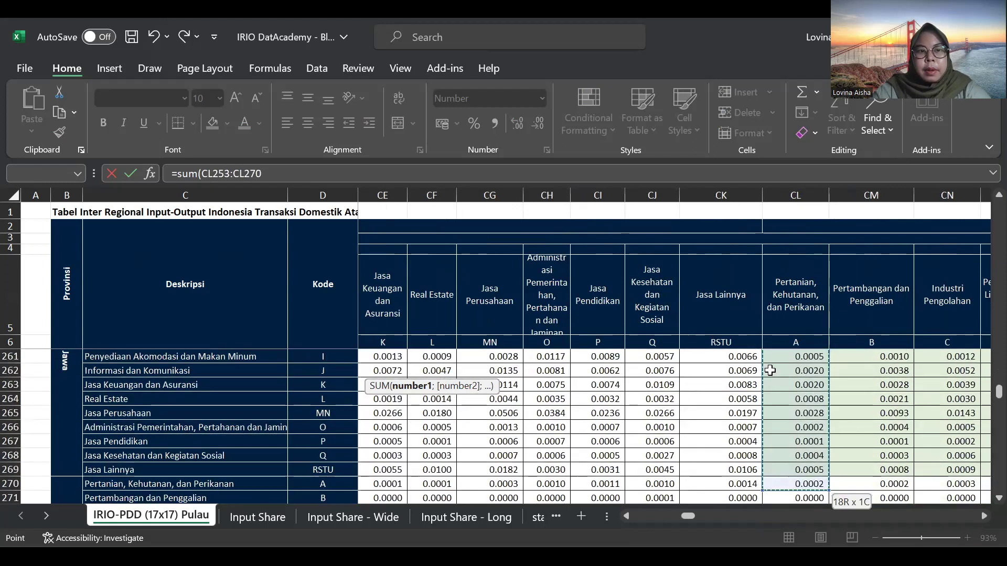
{"action": "key", "text": "Return"}
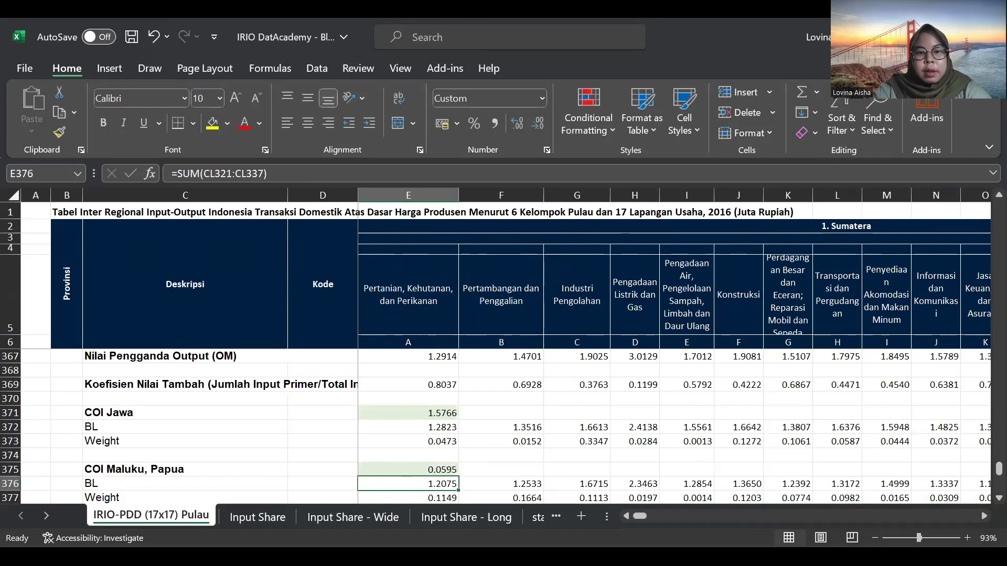
Undo the sum entered in the COI Maluku, Papua cell E375 and check the BL and Weight rows beneath it.
{"action": "scroll", "coordinate": [833, 499], "scroll_direction": "down", "scroll_amount": 2}
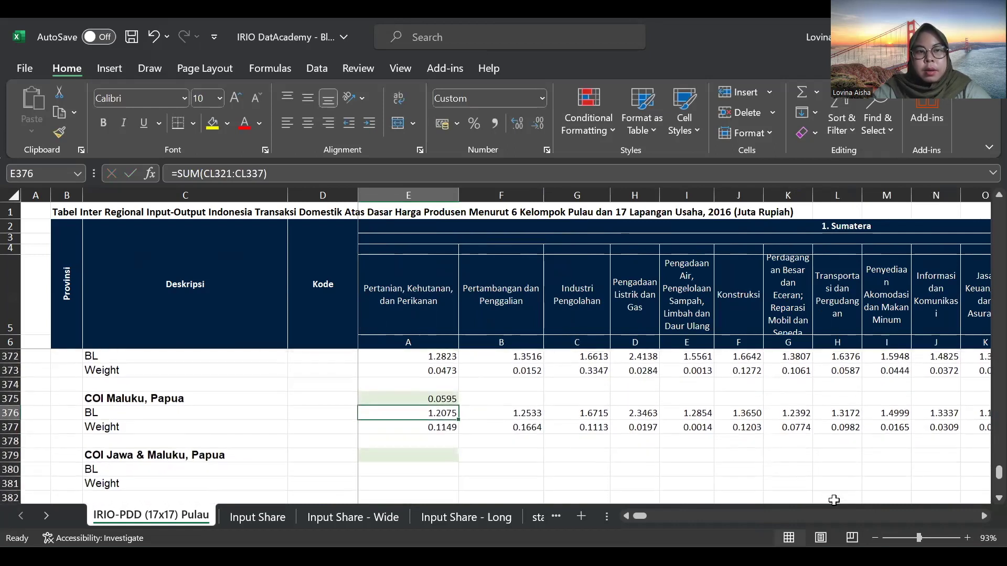
{"action": "left_click", "coordinate": [407, 398]}
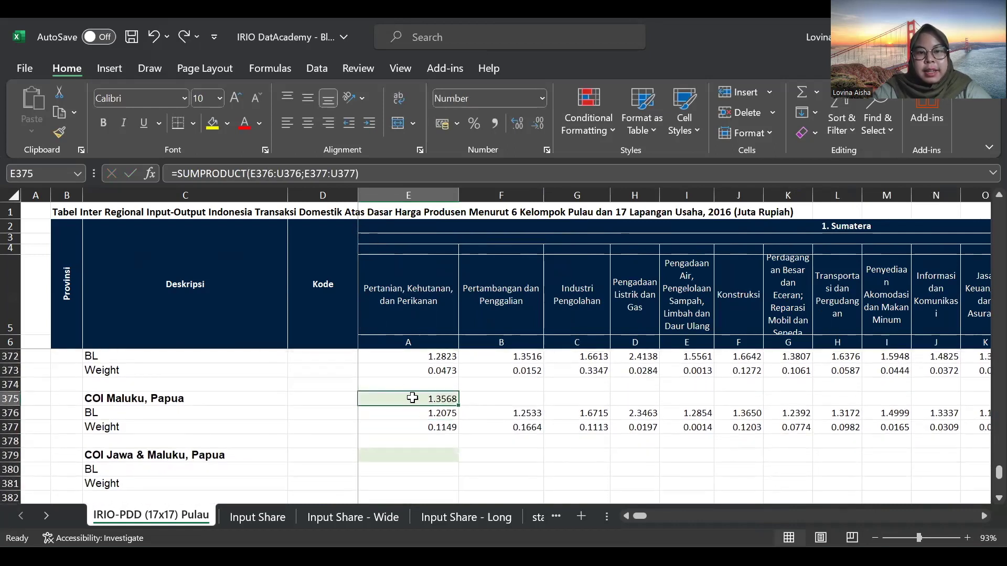
{"action": "key", "text": "Down"}
{"action": "key", "text": "Right"}
{"action": "key", "text": "Left"}
{"action": "key", "text": "Right"}
{"action": "key", "text": "Left"}
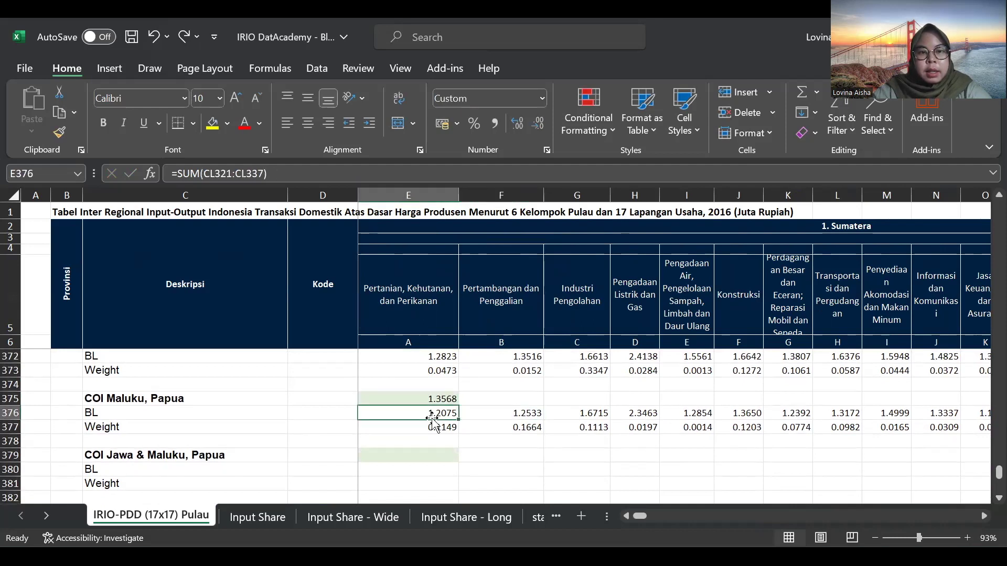
{"action": "key", "text": "Down"}
{"action": "key", "text": "Up"}
{"action": "key", "text": "Up"}
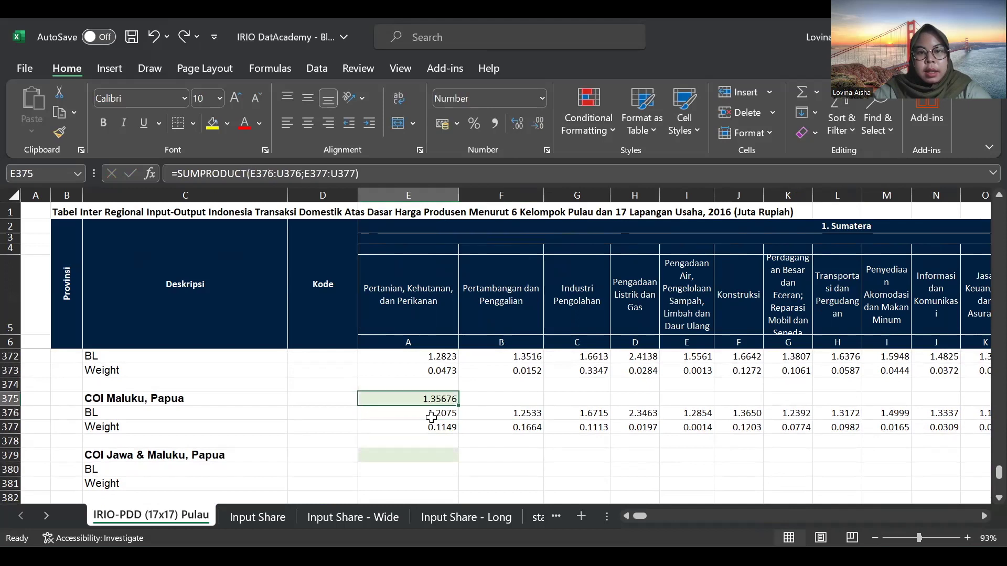
{"action": "key", "text": "ctrl+z"}
{"action": "key", "text": "ctrl+z"}
{"action": "key", "text": "ctrl+z"}
{"action": "key", "text": "ctrl+z"}
{"action": "key", "text": "ctrl+z"}
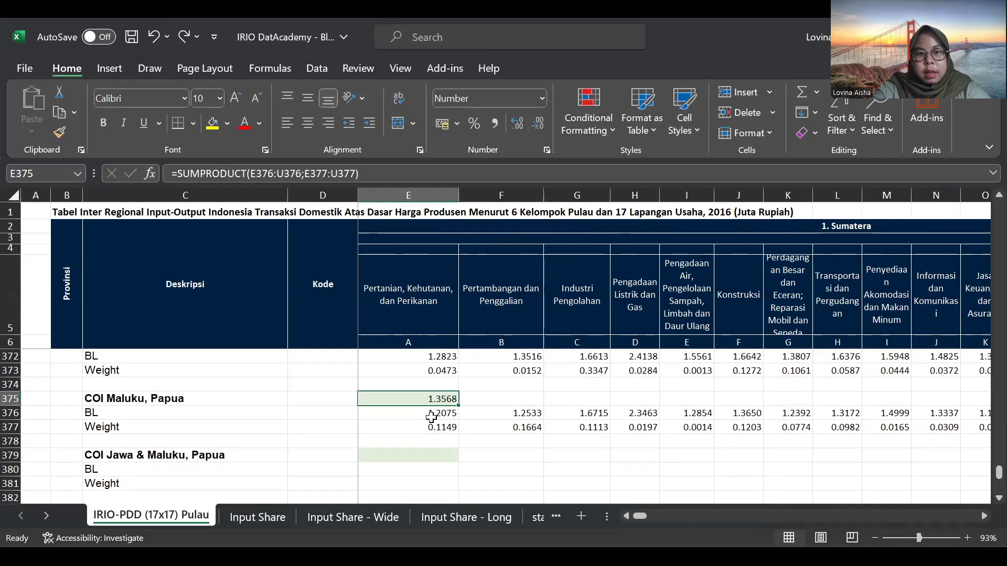
Enter =SUM(CL253:CL269) in E380, the first BL cell under COI Jawa & Maluku, Papua.
{"action": "double_click", "coordinate": [414, 471]}
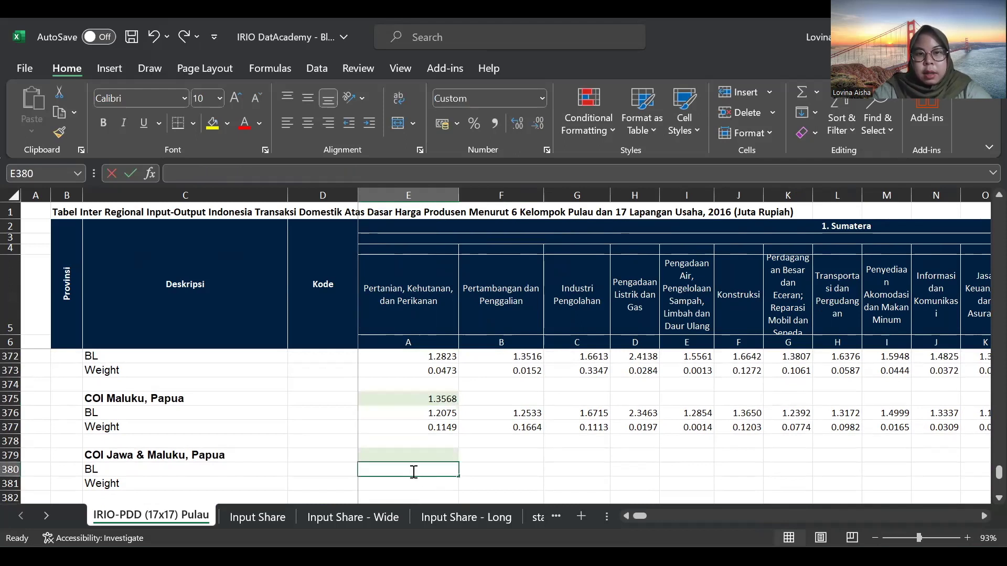
{"action": "type", "text": "=sum("}
{"action": "scroll", "coordinate": [713, 383], "scroll_direction": "up", "scroll_amount": 20}
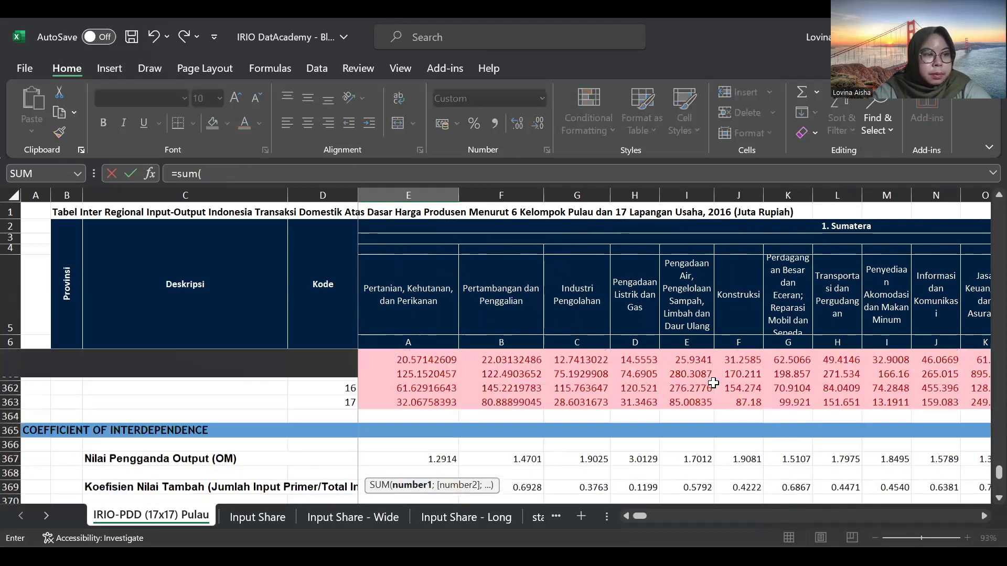
{"action": "scroll", "coordinate": [713, 383], "scroll_direction": "right", "scroll_amount": 6}
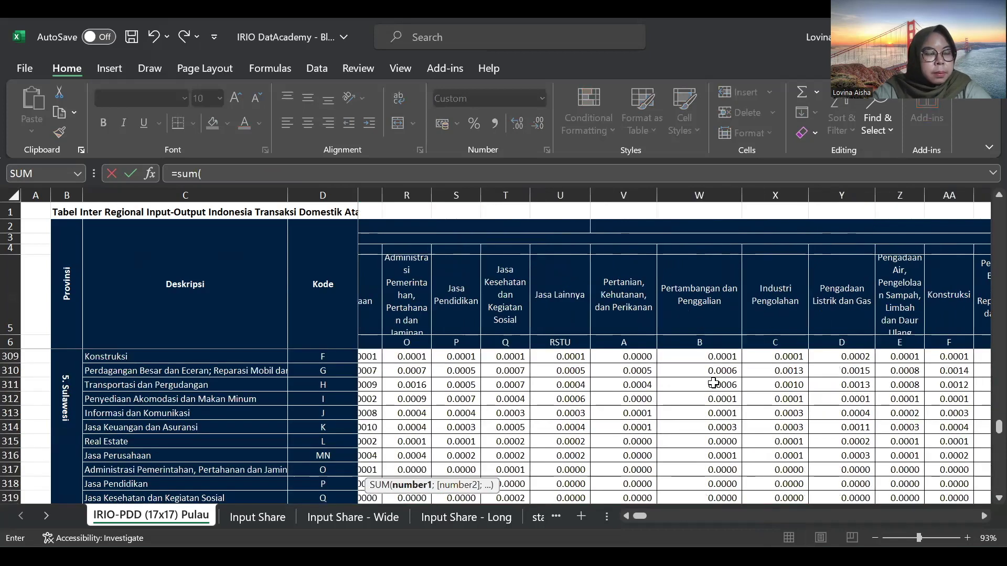
{"action": "scroll", "coordinate": [713, 383], "scroll_direction": "right", "scroll_amount": 10}
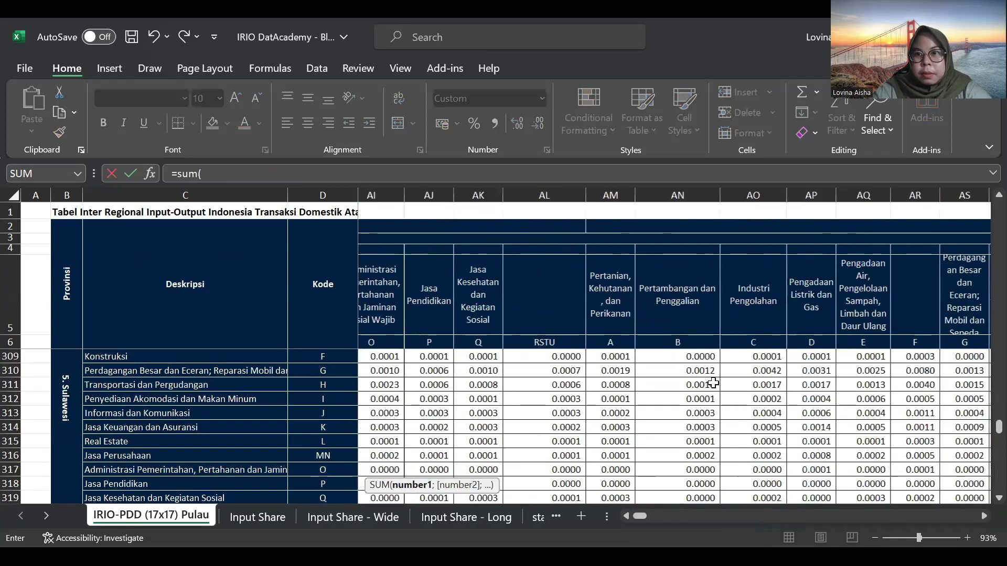
{"action": "scroll", "coordinate": [713, 384], "scroll_direction": "right", "scroll_amount": 4}
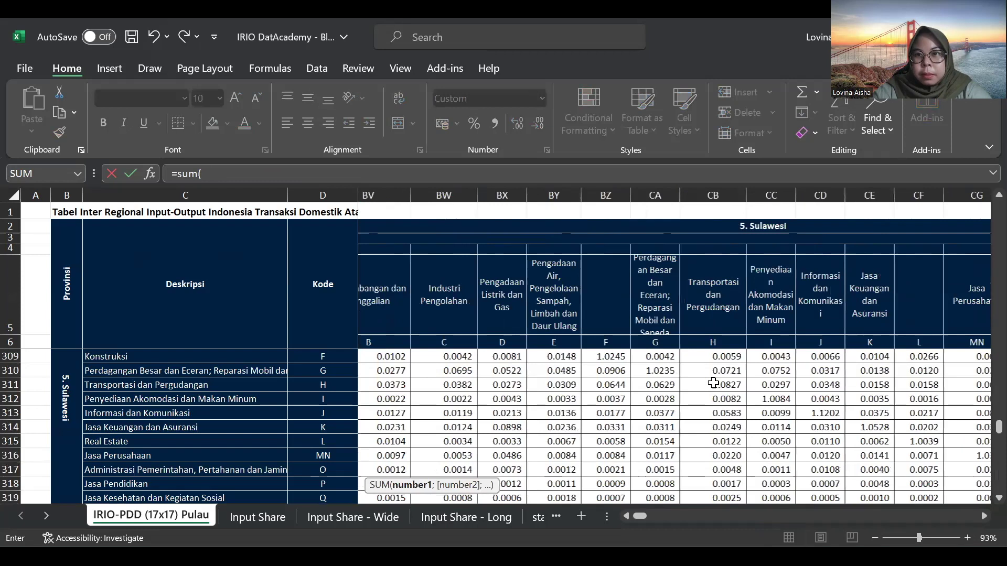
{"action": "scroll", "coordinate": [713, 384], "scroll_direction": "right", "scroll_amount": 3}
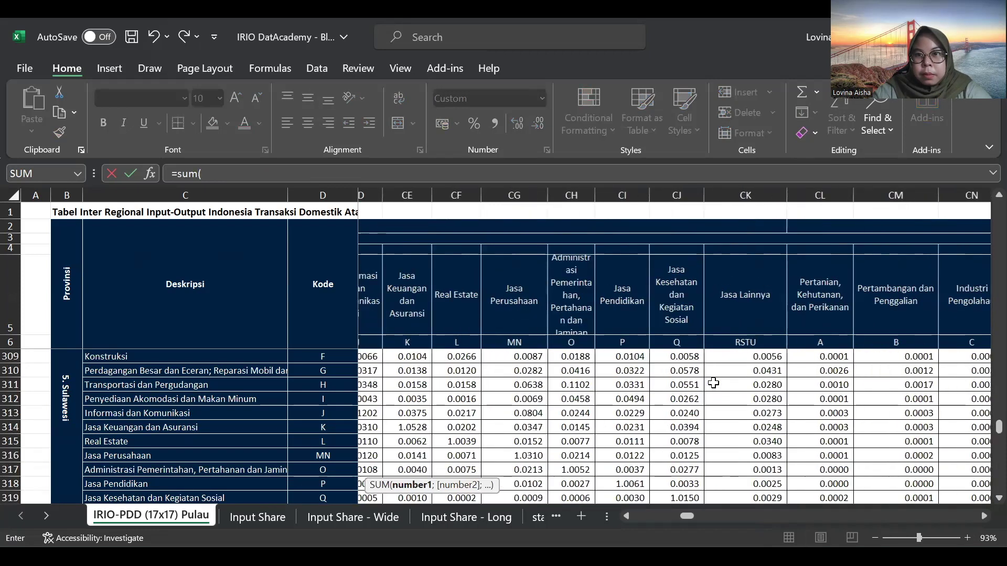
{"action": "scroll", "coordinate": [713, 384], "scroll_direction": "left", "scroll_amount": 1}
{"action": "scroll", "coordinate": [713, 383], "scroll_direction": "up", "scroll_amount": 9}
{"action": "scroll", "coordinate": [713, 383], "scroll_direction": "up", "scroll_amount": 10}
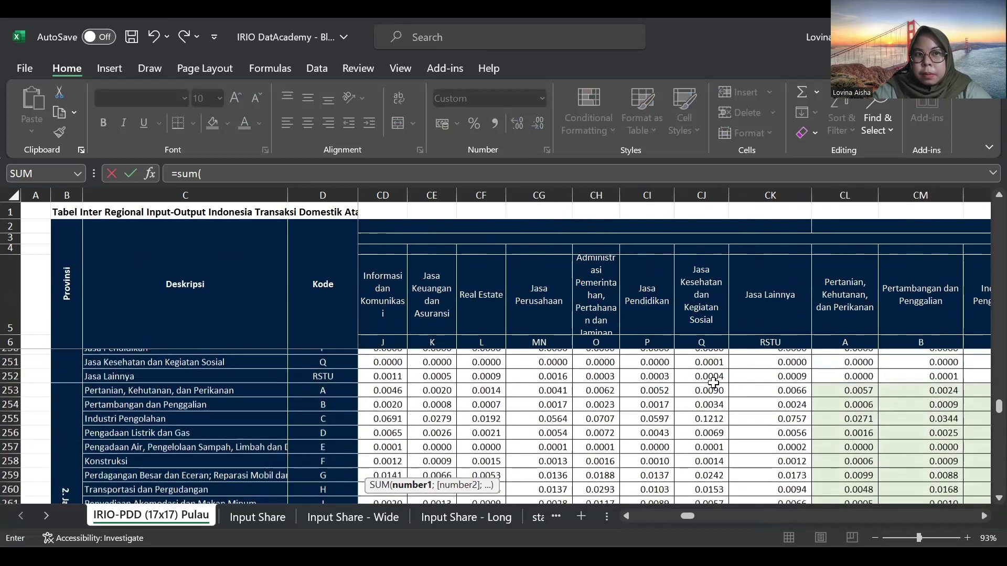
{"action": "left_click", "coordinate": [845, 399]}
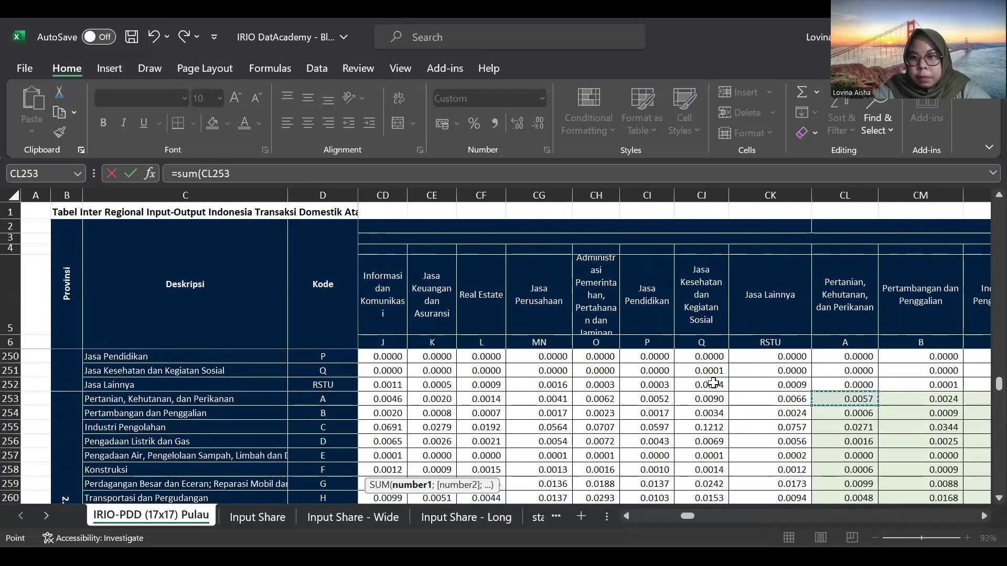
{"action": "key", "text": "shift+Down"}
{"action": "key", "text": "shift+Down"}
{"action": "key", "text": "shift+Down"}
{"action": "key", "text": "shift+Down"}
{"action": "key", "text": "shift+Down"}
{"action": "key", "text": "shift+Down"}
{"action": "key", "text": "shift+Down"}
{"action": "key", "text": "shift+Down"}
{"action": "key", "text": "shift+Down"}
{"action": "key", "text": "shift+Down"}
{"action": "key", "text": "shift+Down"}
{"action": "key", "text": "shift+Down"}
{"action": "key", "text": "shift+Down"}
{"action": "key", "text": "shift+Down"}
{"action": "key", "text": "shift+Down"}
{"action": "key", "text": "shift+Down"}
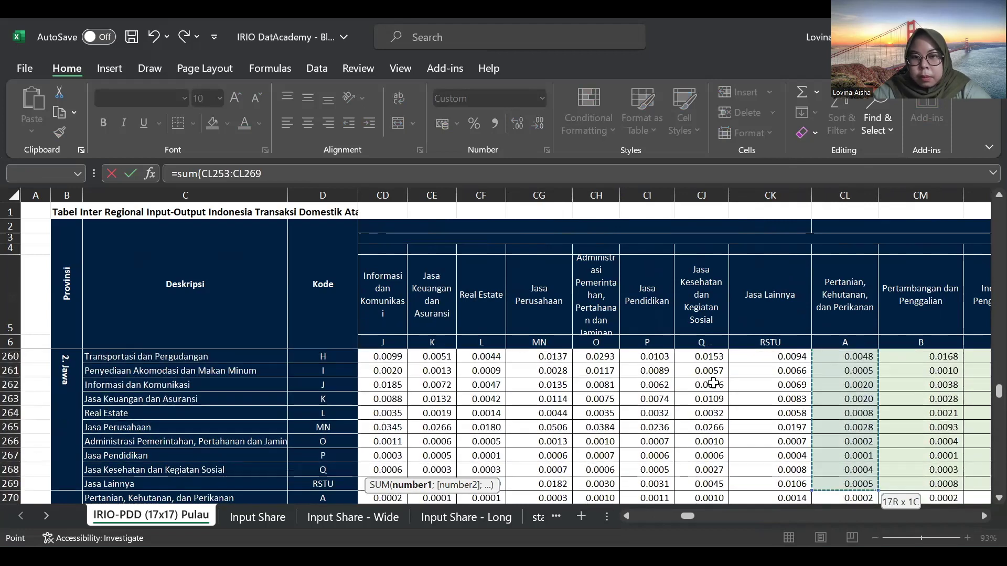
{"action": "key", "text": "Return"}
Fill the BL formula from E380 across the Sumatera columns through U380.
{"action": "left_click", "coordinate": [451, 470]}
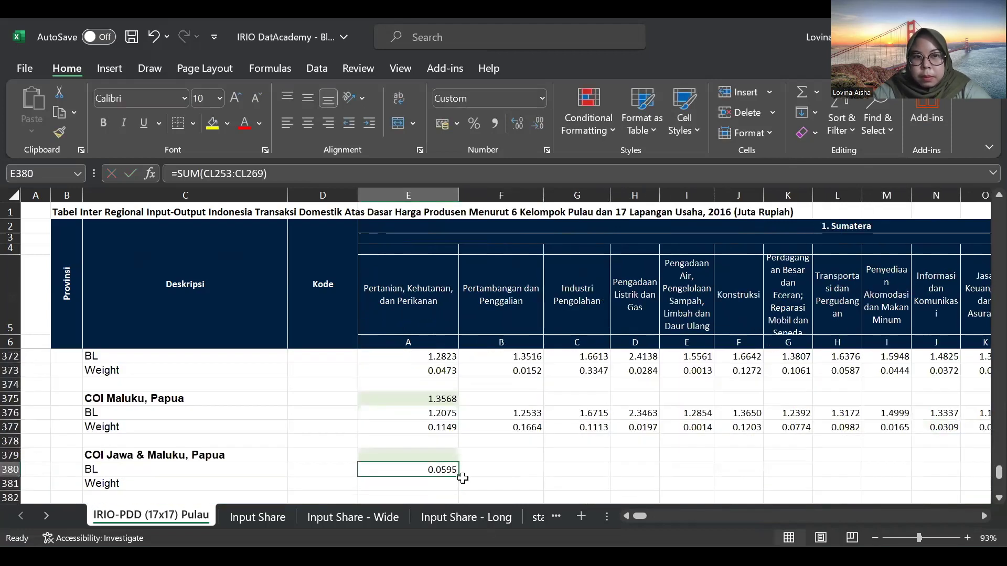
{"action": "left_click", "coordinate": [462, 477]}
{"action": "left_click", "coordinate": [451, 470]}
{"action": "left_click_drag", "start_coordinate": [460, 475], "coordinate": [799, 458]}
Enter =SUM(V321:V337) in V380 of the BL row and fill it across the Jawa columns through AL380.
{"action": "left_click", "coordinate": [851, 471]}
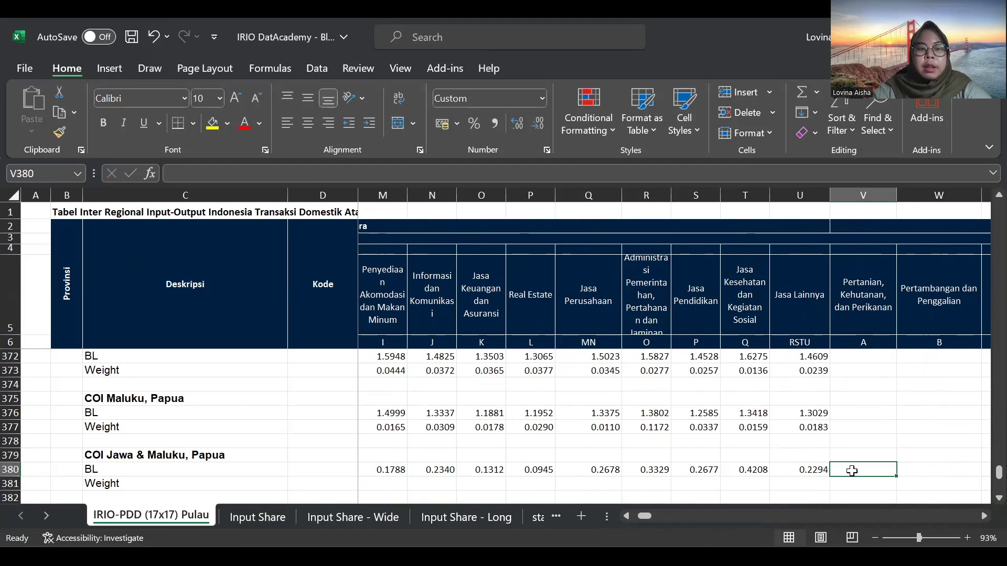
{"action": "type", "text": "="}
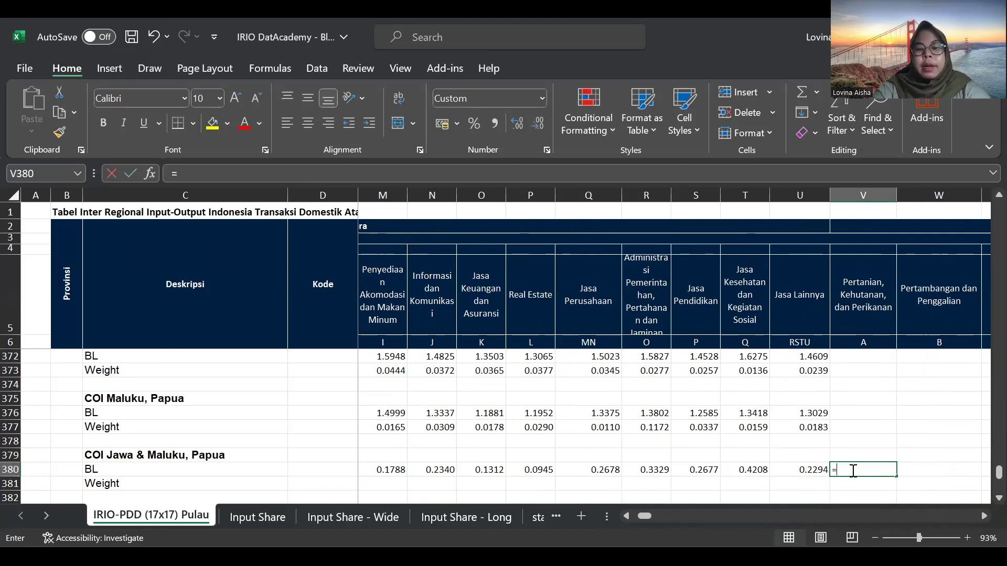
{"action": "type", "text": "sum("}
{"action": "scroll", "coordinate": [658, 415], "scroll_direction": "up", "scroll_amount": 19}
{"action": "scroll", "coordinate": [658, 415], "scroll_direction": "up", "scroll_amount": 1}
{"action": "scroll", "coordinate": [657, 416], "scroll_direction": "right", "scroll_amount": 4}
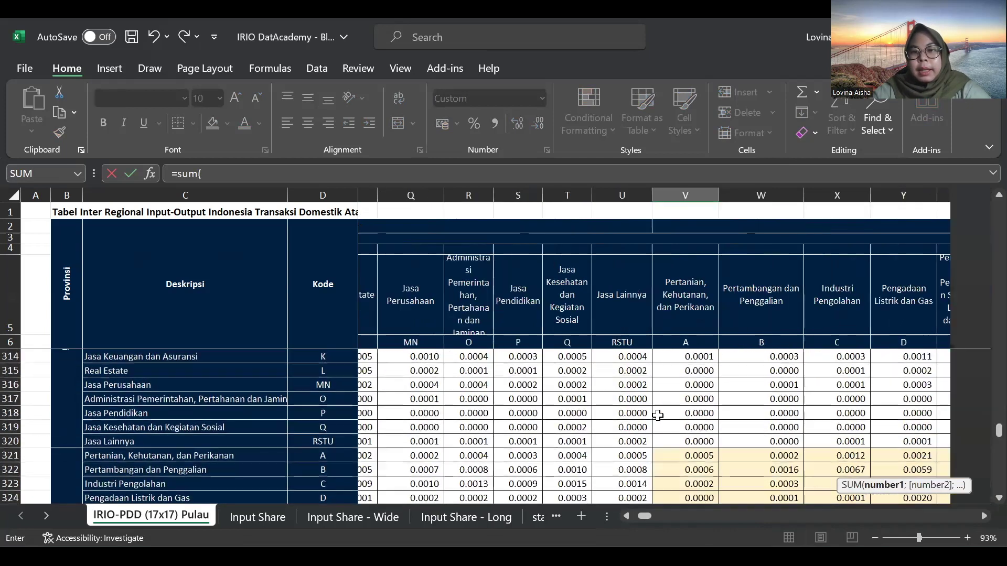
{"action": "left_click", "coordinate": [665, 455]}
{"action": "key", "text": "ctrl+shift+Down"}
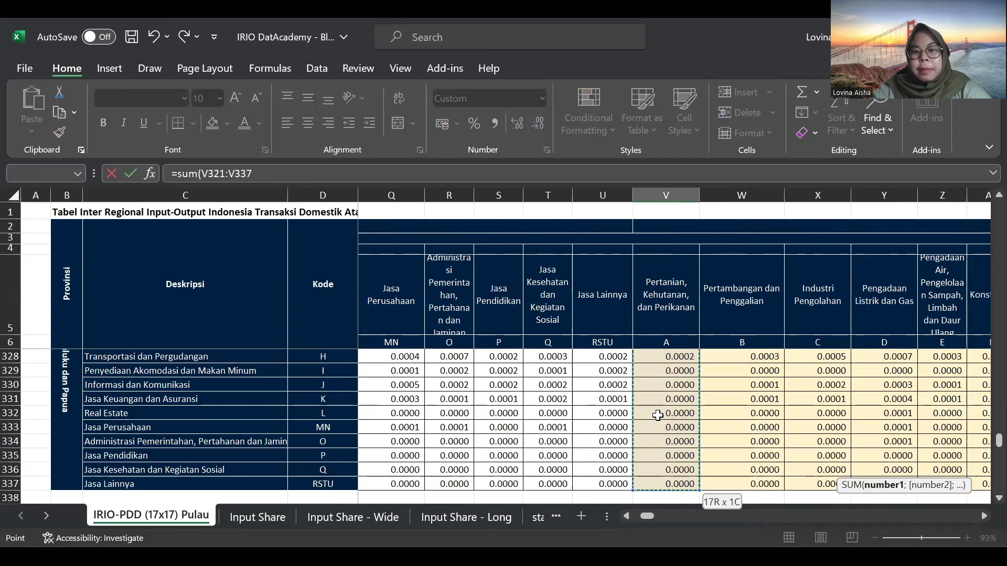
{"action": "key", "text": "Return"}
{"action": "left_click_drag", "start_coordinate": [696, 478], "coordinate": [768, 449]}
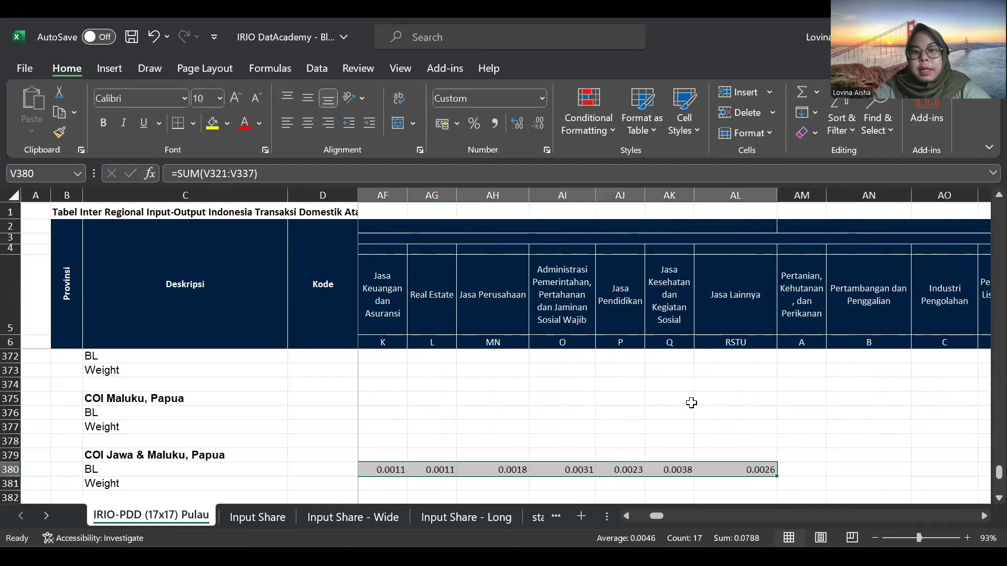
Start the Weight formula in E381 under COI Jawa & Maluku, Papua with =CL117/, using the Total Input of Maluku and Papua's sector A.
{"action": "scroll", "coordinate": [691, 403], "scroll_direction": "left", "scroll_amount": 15}
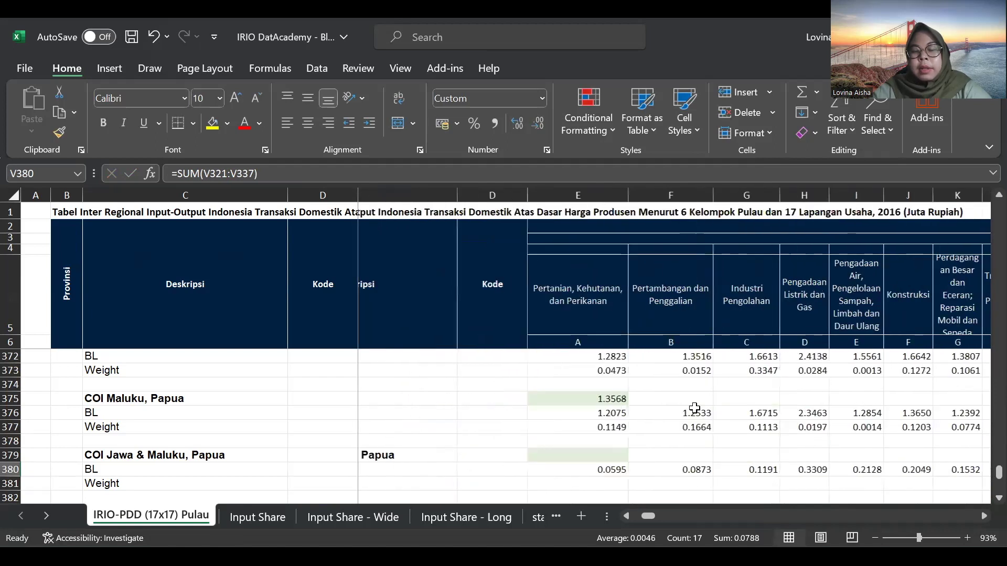
{"action": "scroll", "coordinate": [482, 442], "scroll_direction": "down", "scroll_amount": 1}
{"action": "scroll", "coordinate": [482, 442], "scroll_direction": "down", "scroll_amount": 1}
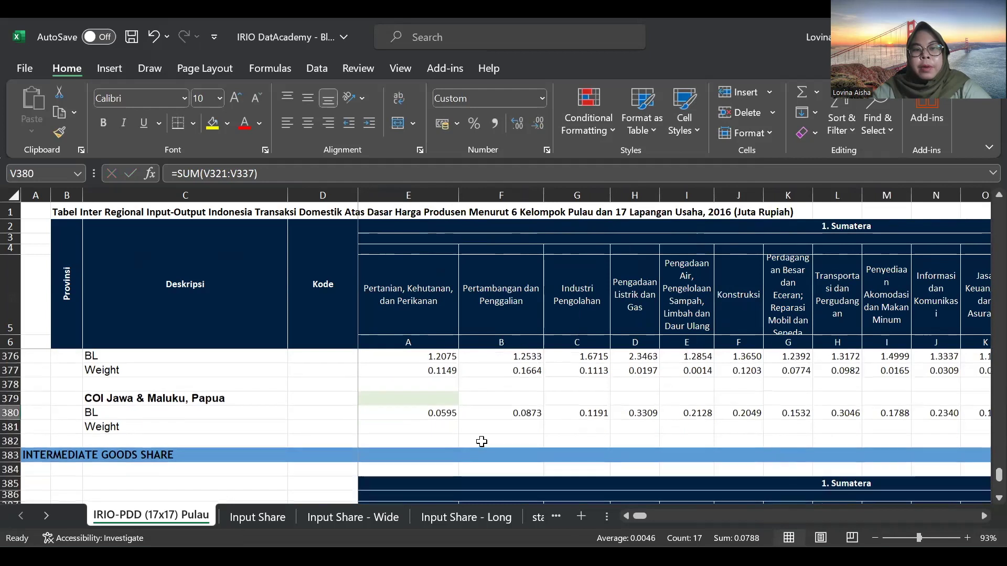
{"action": "left_click", "coordinate": [437, 423]}
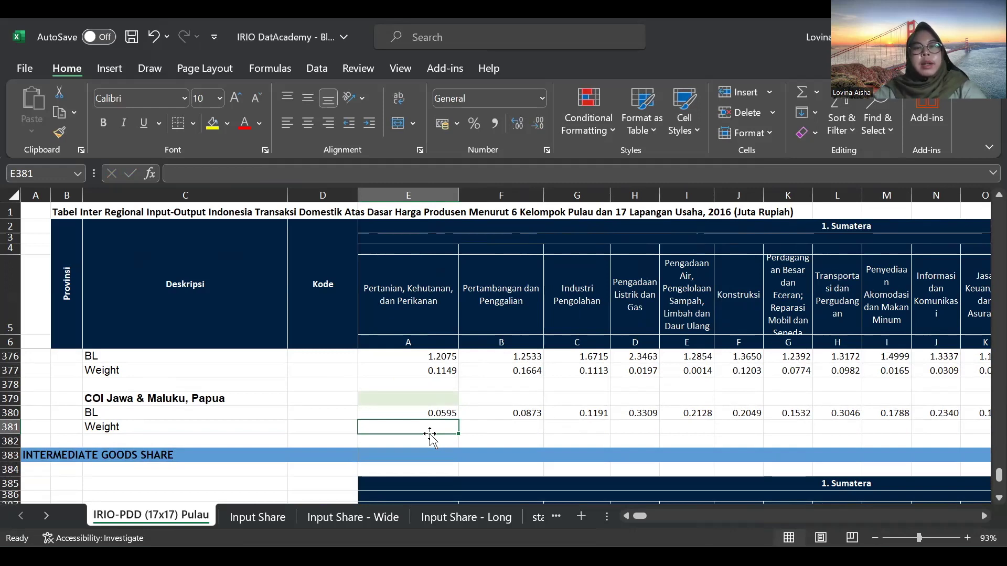
{"action": "key", "text": "Up"}
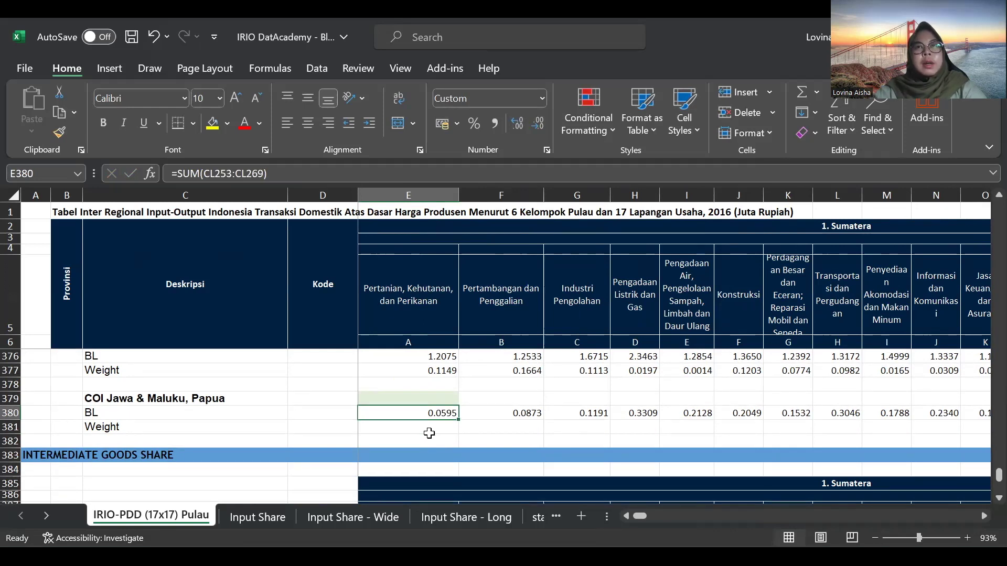
{"action": "left_click", "coordinate": [429, 433]}
{"action": "type", "text": "="}
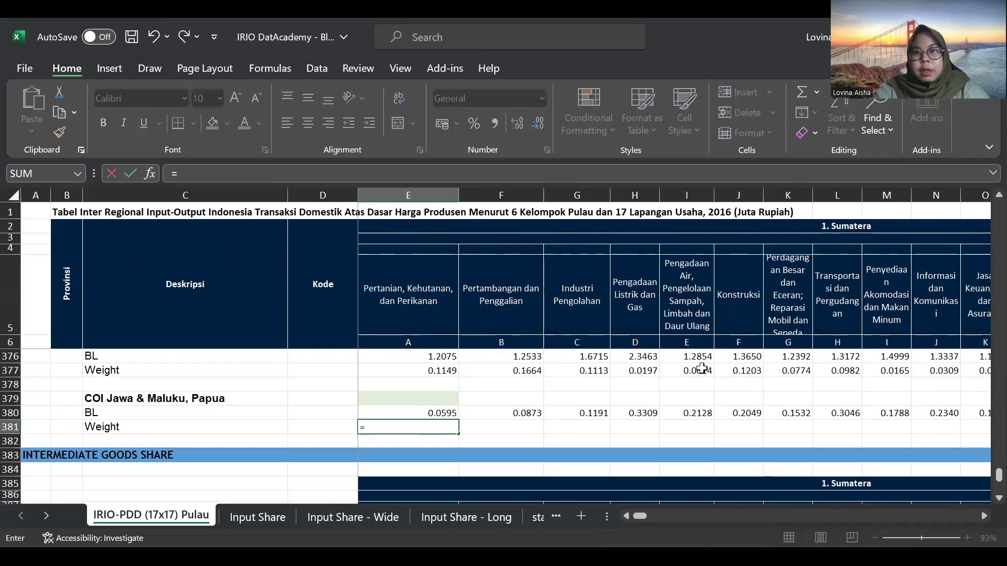
{"action": "scroll", "coordinate": [698, 369], "scroll_direction": "up", "scroll_amount": 15}
{"action": "scroll", "coordinate": [702, 368], "scroll_direction": "up", "scroll_amount": 20}
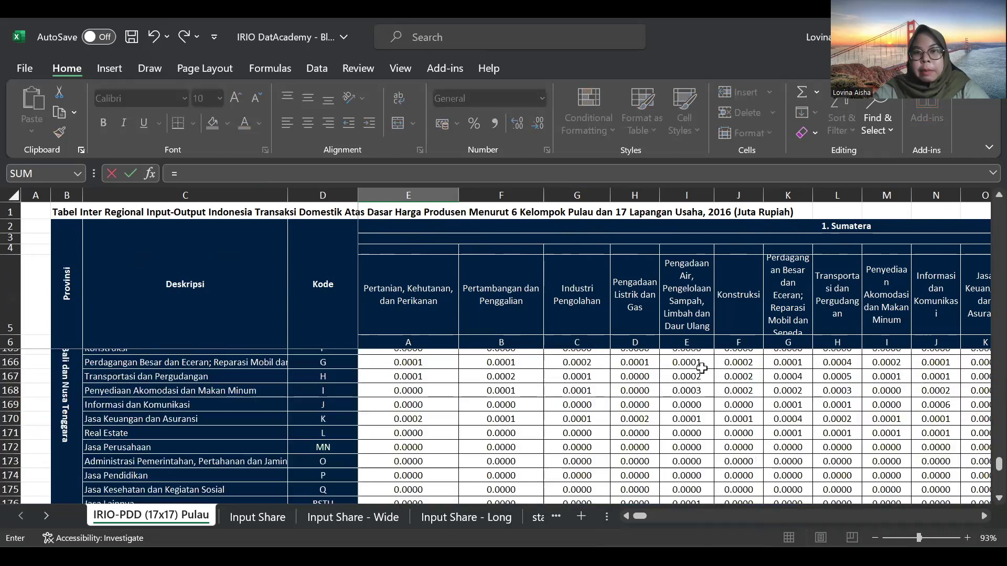
{"action": "scroll", "coordinate": [702, 369], "scroll_direction": "up", "scroll_amount": 20}
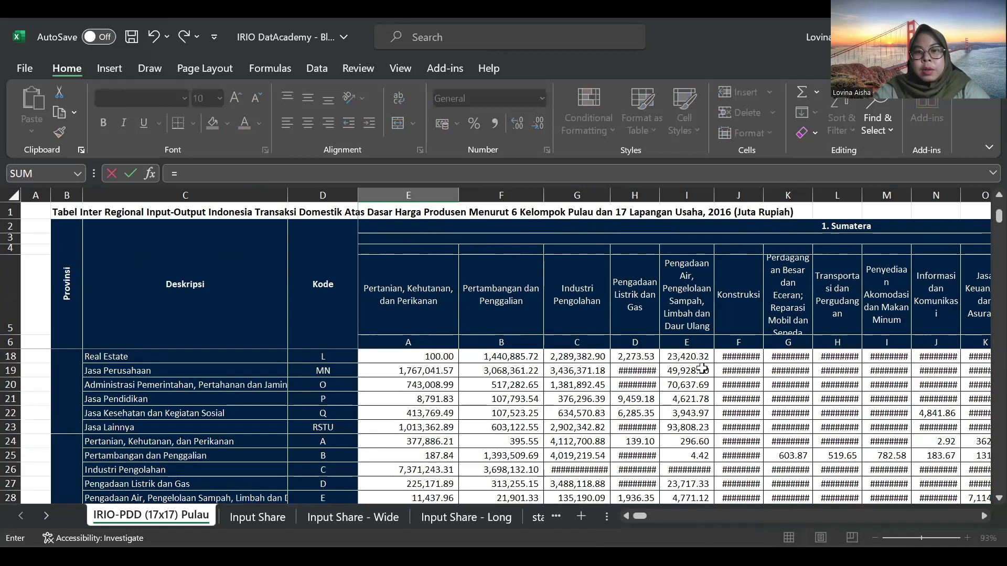
{"action": "scroll", "coordinate": [702, 368], "scroll_direction": "down", "scroll_amount": 10}
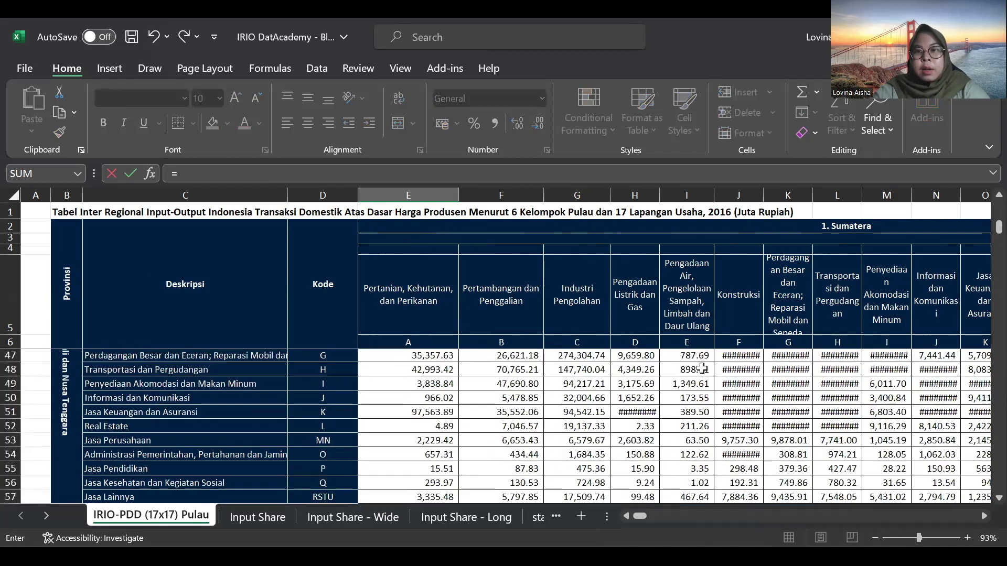
{"action": "scroll", "coordinate": [701, 368], "scroll_direction": "down", "scroll_amount": 19}
{"action": "scroll", "coordinate": [702, 368], "scroll_direction": "down", "scroll_amount": 3}
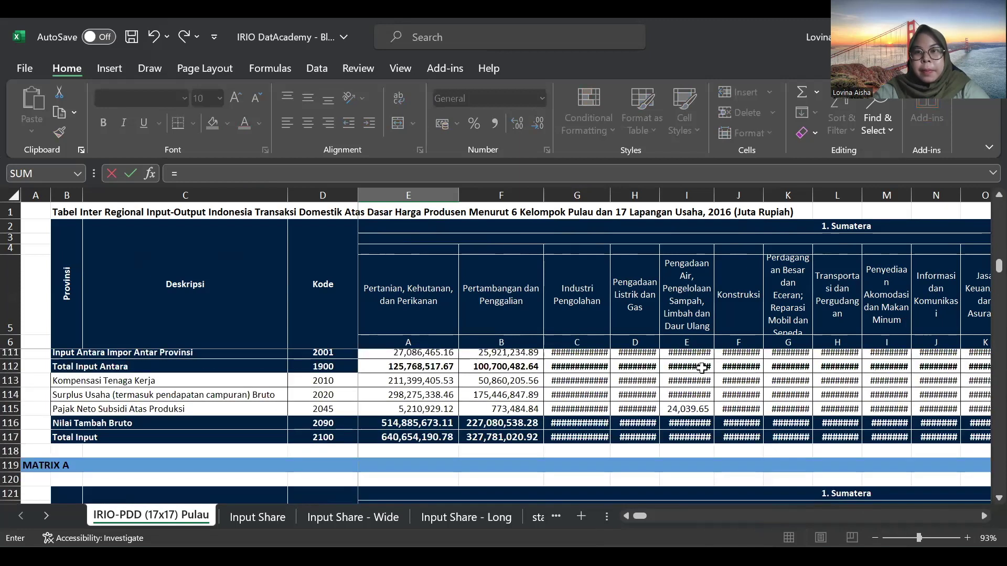
{"action": "scroll", "coordinate": [702, 369], "scroll_direction": "right", "scroll_amount": 6}
{"action": "scroll", "coordinate": [702, 368], "scroll_direction": "right", "scroll_amount": 4}
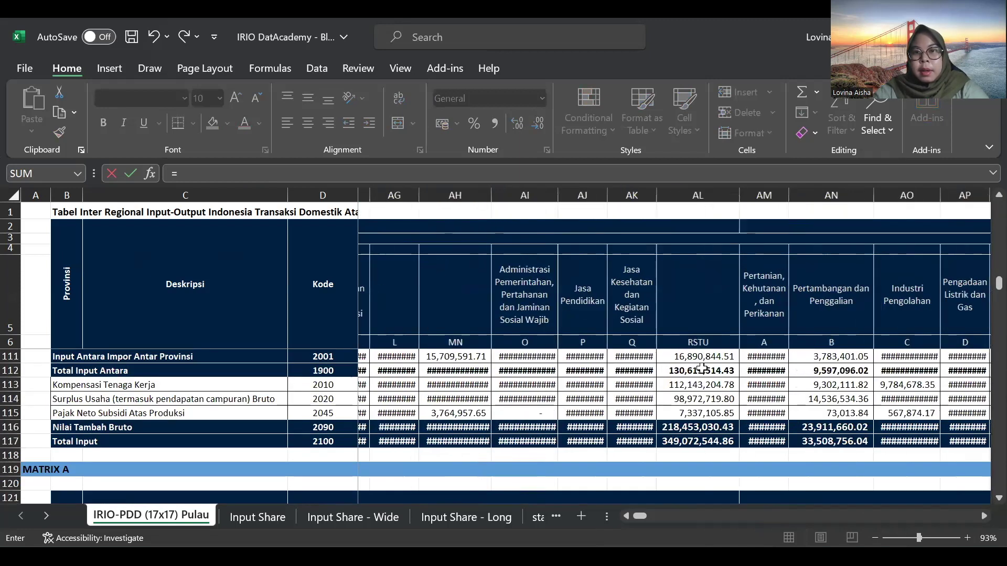
{"action": "scroll", "coordinate": [701, 369], "scroll_direction": "right", "scroll_amount": 9}
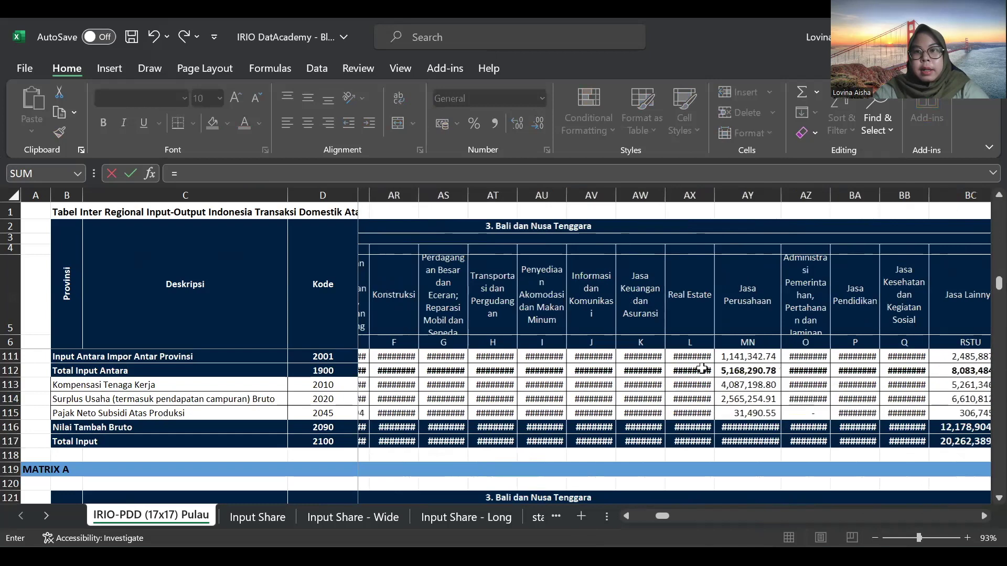
{"action": "scroll", "coordinate": [702, 368], "scroll_direction": "right", "scroll_amount": 6}
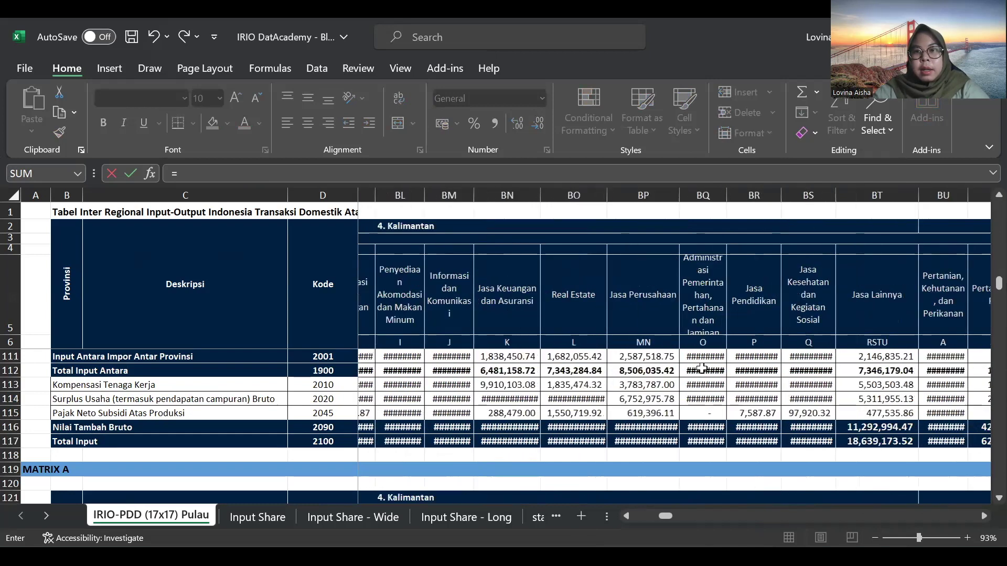
{"action": "scroll", "coordinate": [701, 369], "scroll_direction": "right", "scroll_amount": 6}
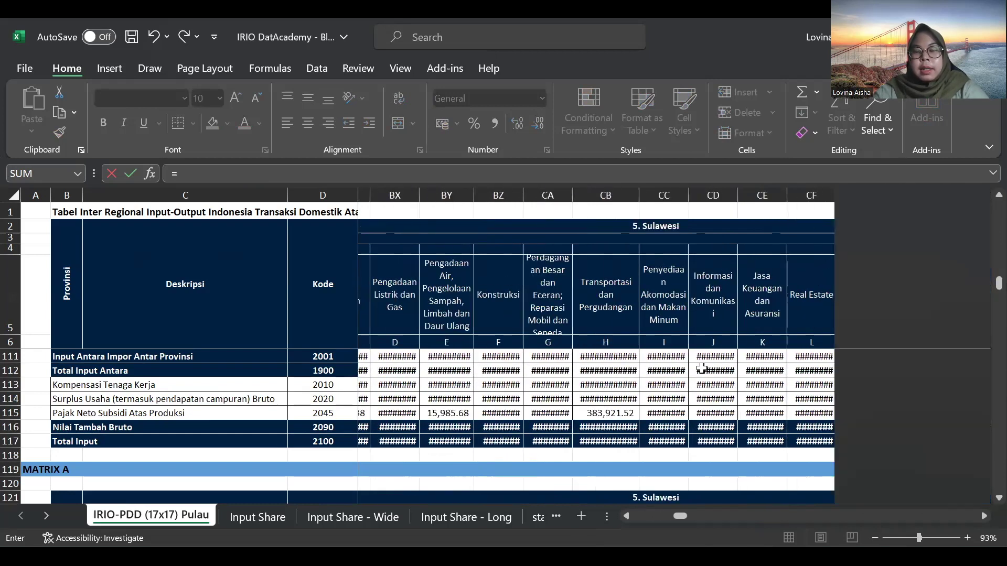
{"action": "scroll", "coordinate": [701, 369], "scroll_direction": "right", "scroll_amount": 5}
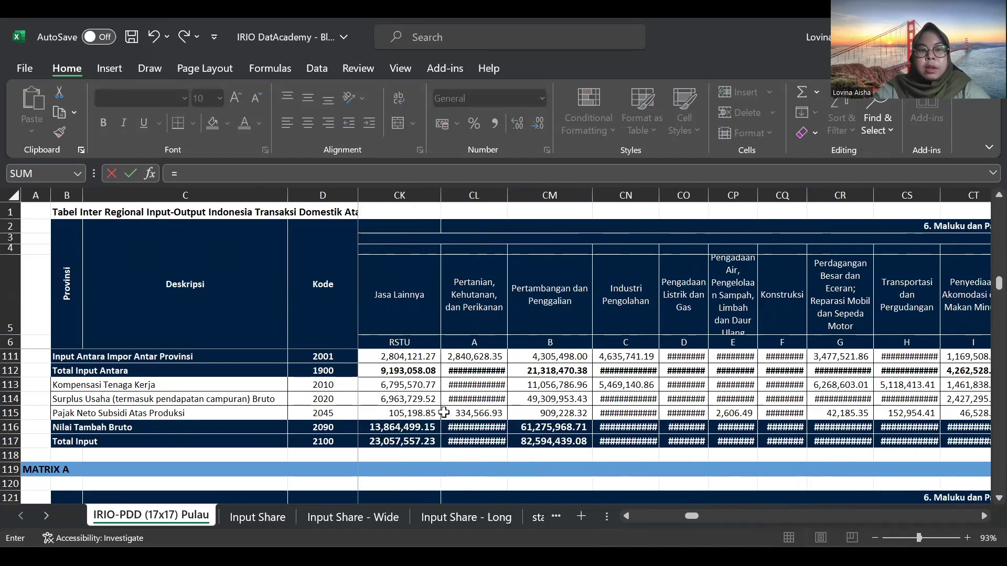
{"action": "left_click", "coordinate": [464, 443]}
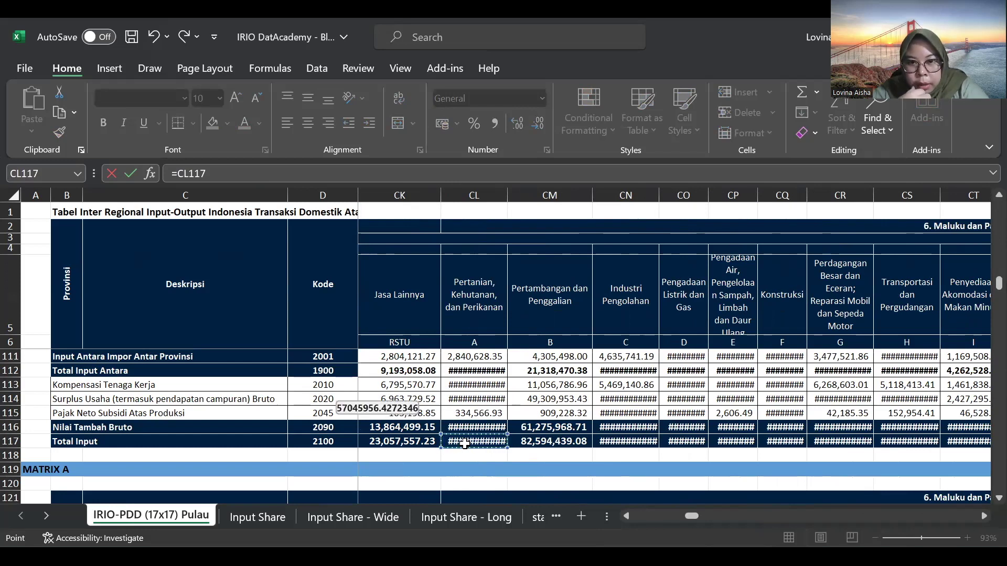
{"action": "type", "text": "/"}
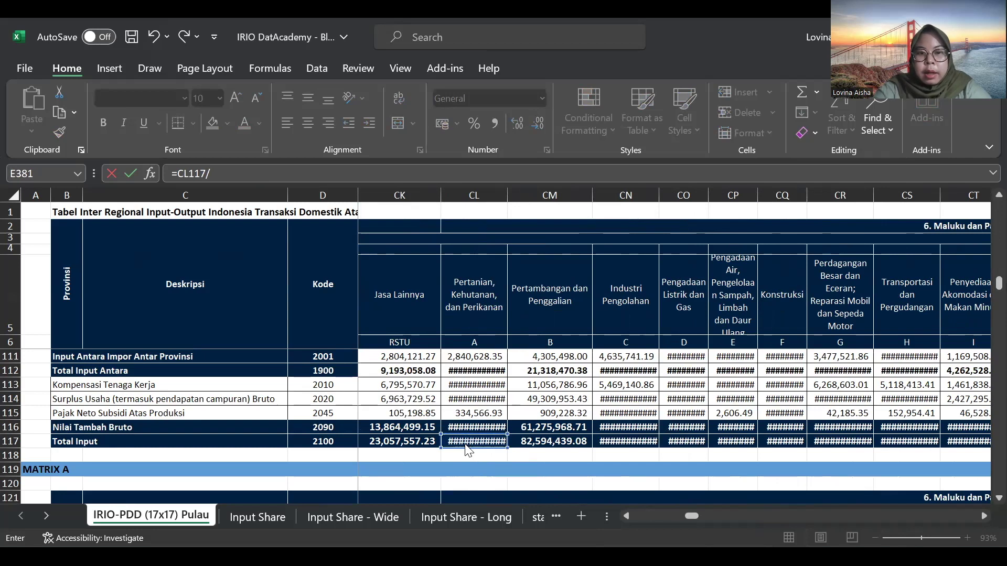
Add a SUM divisor to the E381 formula with Jawa's Total Input range V117:AL117 as its first argument.
{"action": "type", "text": "sum("}
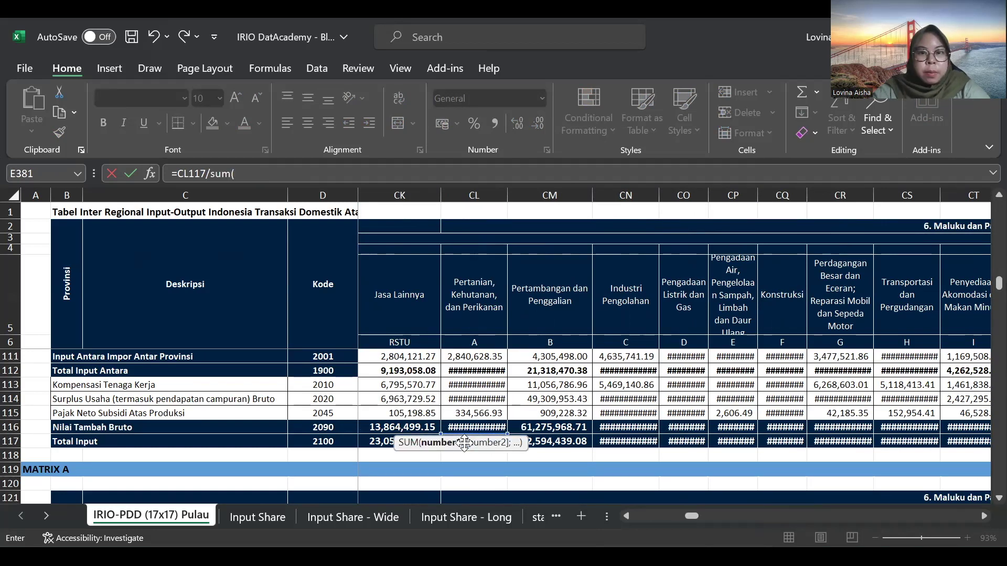
{"action": "scroll", "coordinate": [429, 412], "scroll_direction": "left", "scroll_amount": 10}
{"action": "scroll", "coordinate": [429, 412], "scroll_direction": "left", "scroll_amount": 10}
{"action": "scroll", "coordinate": [429, 412], "scroll_direction": "left", "scroll_amount": 10}
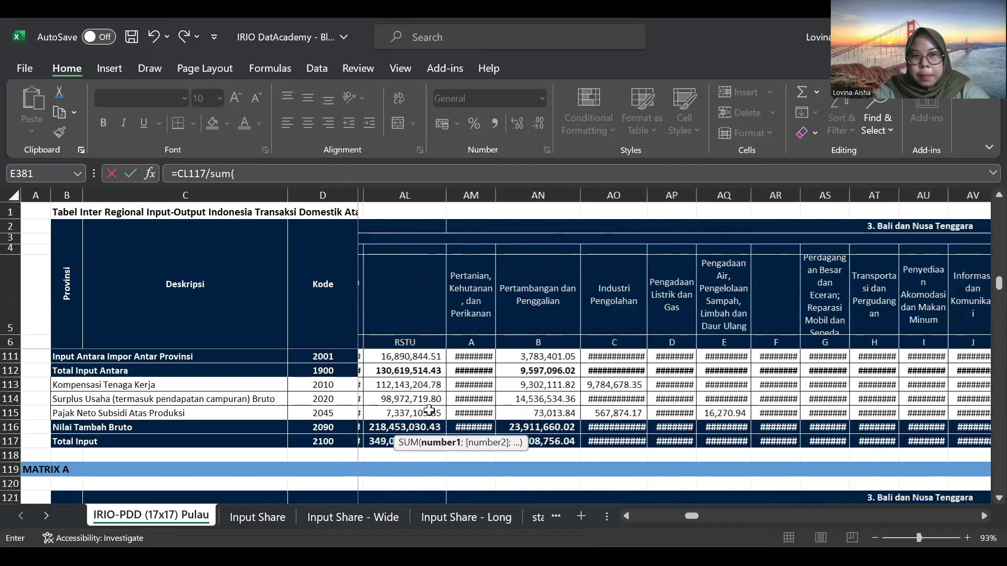
{"action": "scroll", "coordinate": [429, 411], "scroll_direction": "left", "scroll_amount": 5}
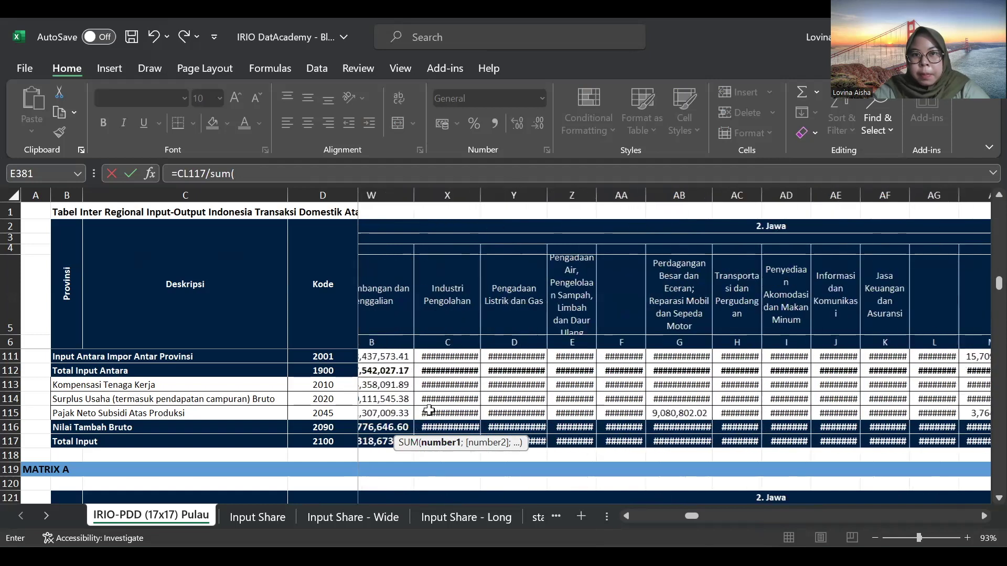
{"action": "scroll", "coordinate": [429, 411], "scroll_direction": "left", "scroll_amount": 2}
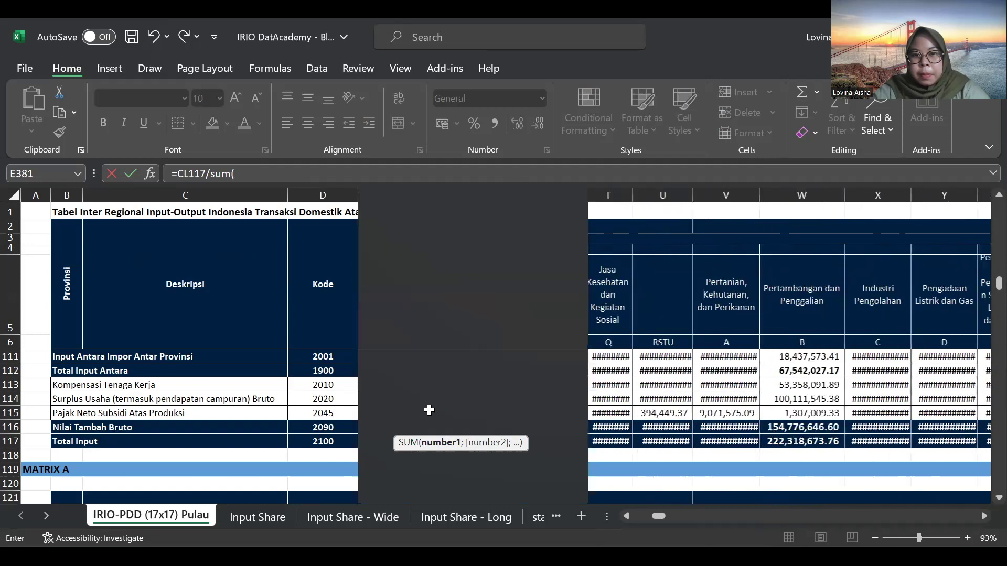
{"action": "scroll", "coordinate": [639, 413], "scroll_direction": "left", "scroll_amount": 3}
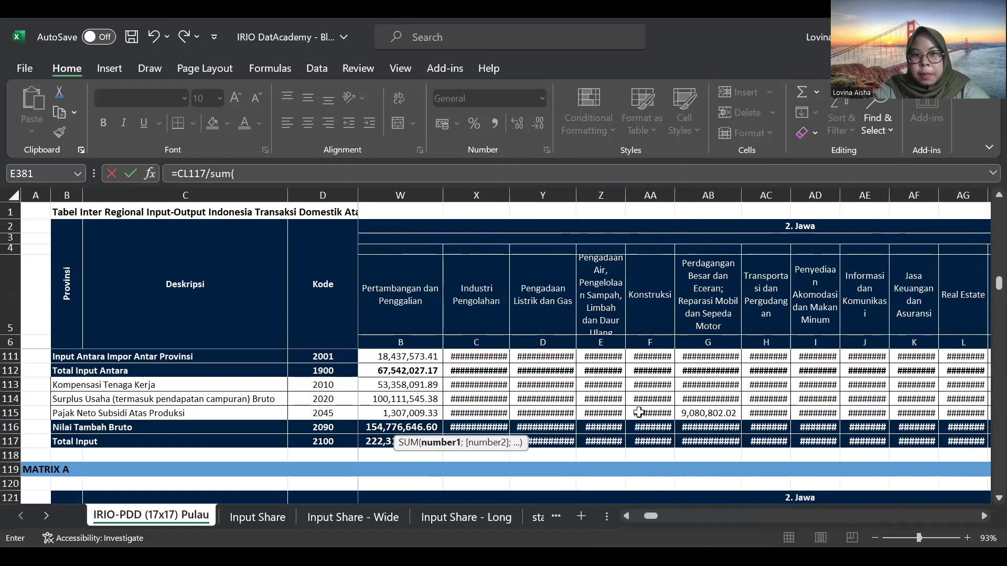
{"action": "left_click", "coordinate": [438, 428]}
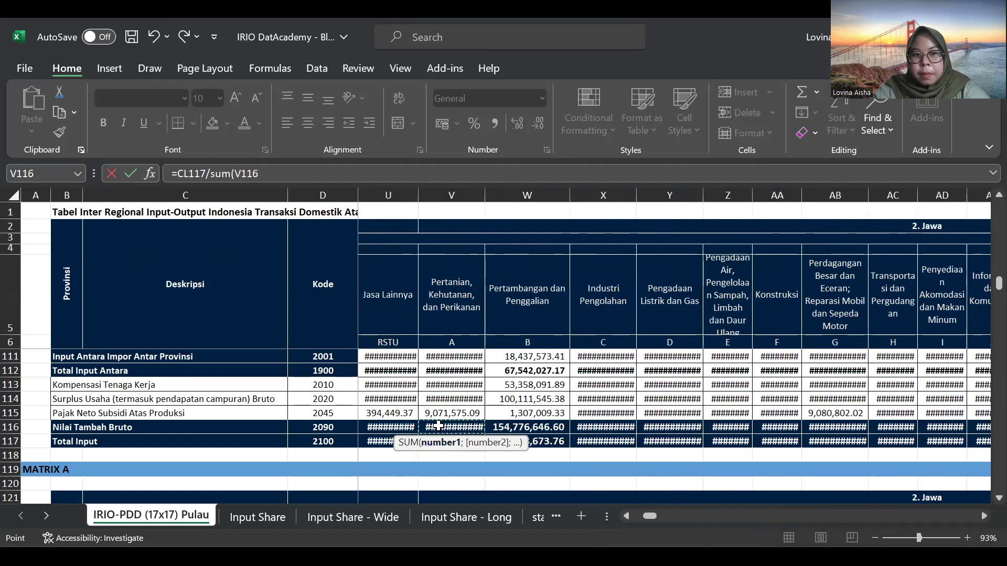
{"action": "key", "text": "Down"}
{"action": "key", "text": "shift+Right"}
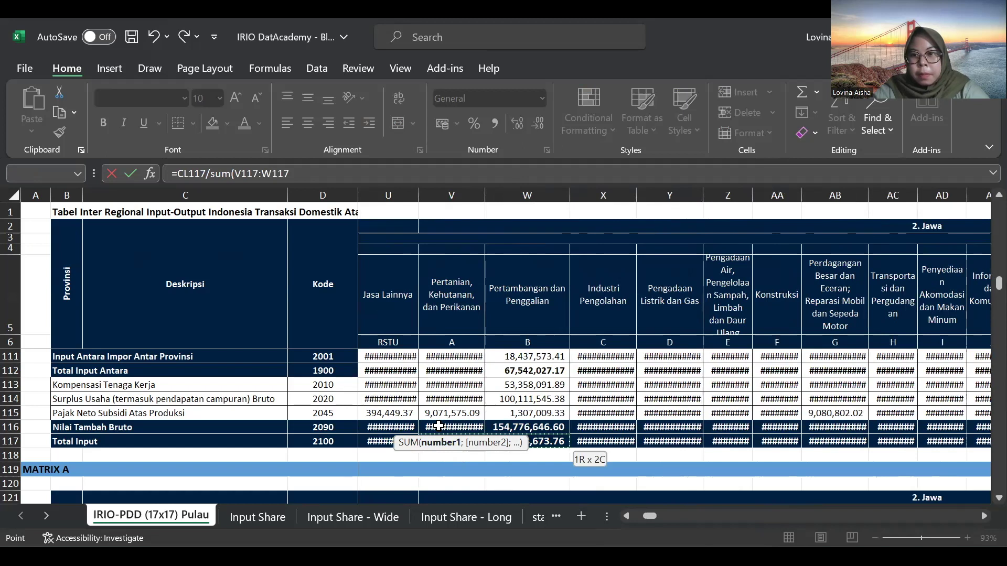
{"action": "key", "text": "shift+Right"}
{"action": "key", "text": "shift+Right"}
{"action": "key", "text": "shift+Right"}
{"action": "key", "text": "shift+Right"}
{"action": "key", "text": "shift+Right"}
{"action": "key", "text": "shift+Right"}
{"action": "key", "text": "shift+Right"}
{"action": "key", "text": "shift+Right"}
{"action": "key", "text": "shift+Right"}
{"action": "key", "text": "shift+Right"}
{"action": "key", "text": "shift+Right"}
{"action": "key", "text": "shift+Right"}
{"action": "key", "text": "shift+Right"}
{"action": "key", "text": "shift+Right"}
{"action": "key", "text": "shift+Right"}
{"action": "type", "text": ";"}
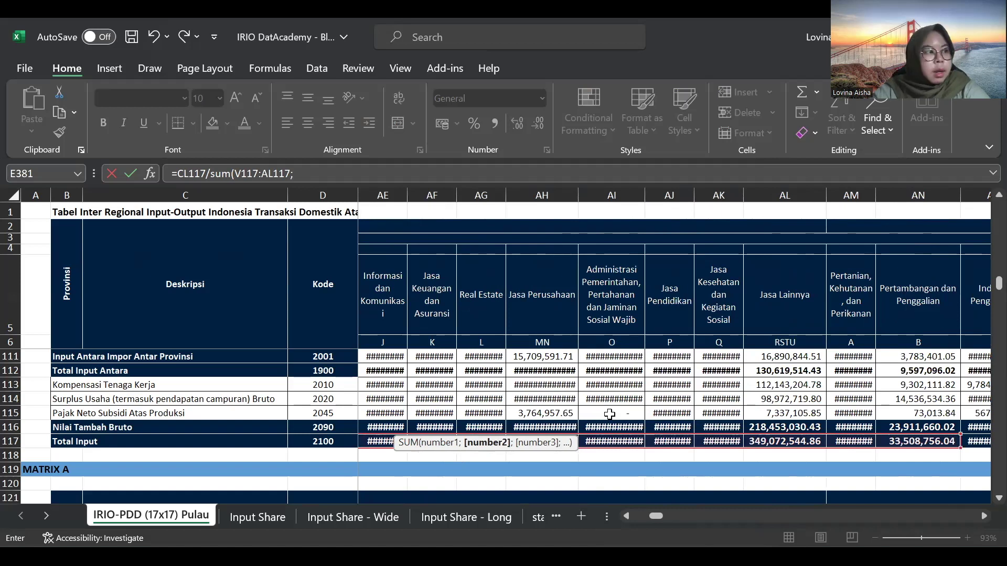
Add the Maluku and Papua Total Input range CL117:DB117 as the second SUM argument and accept the corrected formula.
{"action": "scroll", "coordinate": [609, 415], "scroll_direction": "right", "scroll_amount": 10}
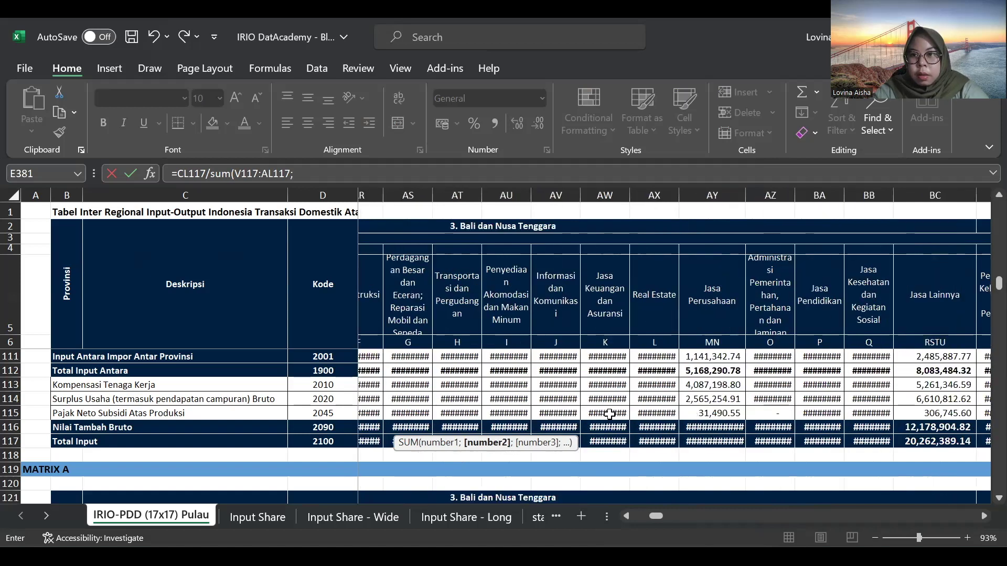
{"action": "scroll", "coordinate": [609, 414], "scroll_direction": "right", "scroll_amount": 10}
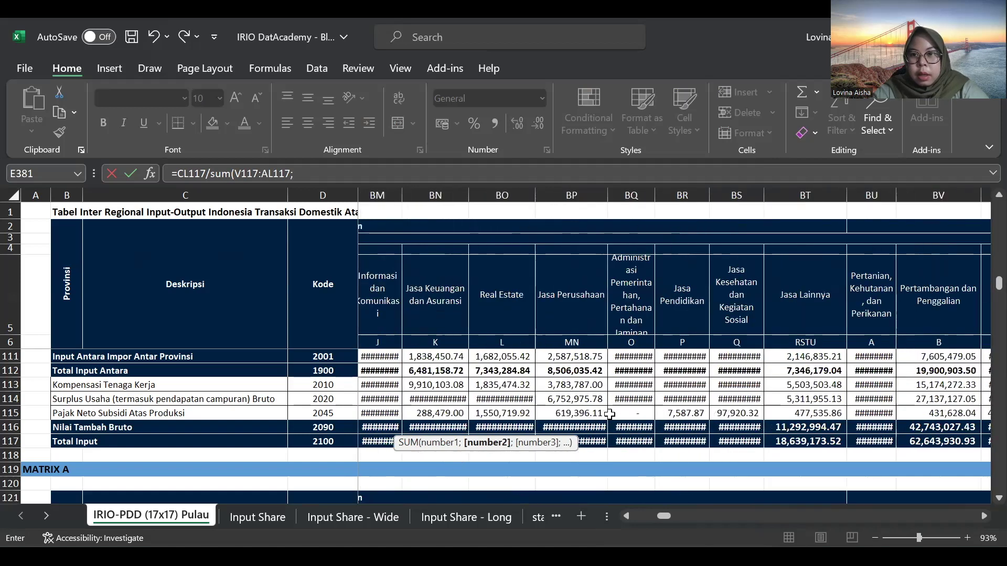
{"action": "scroll", "coordinate": [609, 415], "scroll_direction": "right", "scroll_amount": 6}
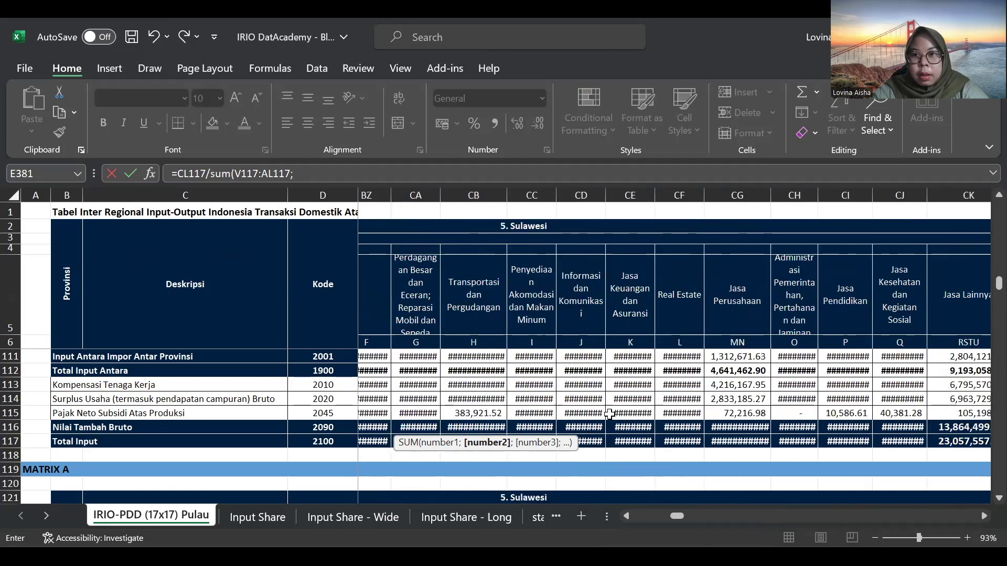
{"action": "scroll", "coordinate": [610, 414], "scroll_direction": "right", "scroll_amount": 2}
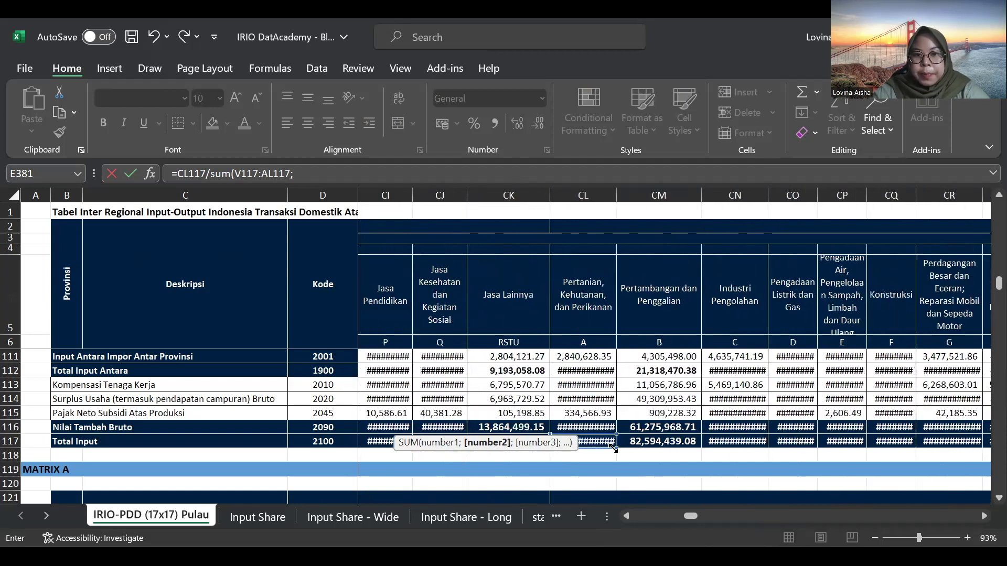
{"action": "left_click", "coordinate": [596, 443]}
{"action": "key", "text": "shift+Right"}
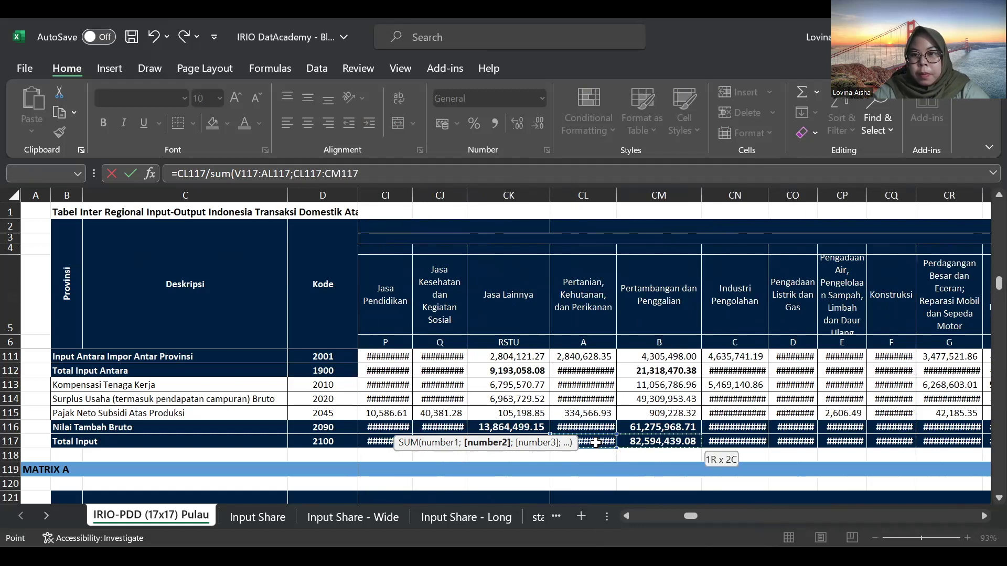
{"action": "key", "text": "ctrl+shift+Right"}
{"action": "key", "text": "Return"}
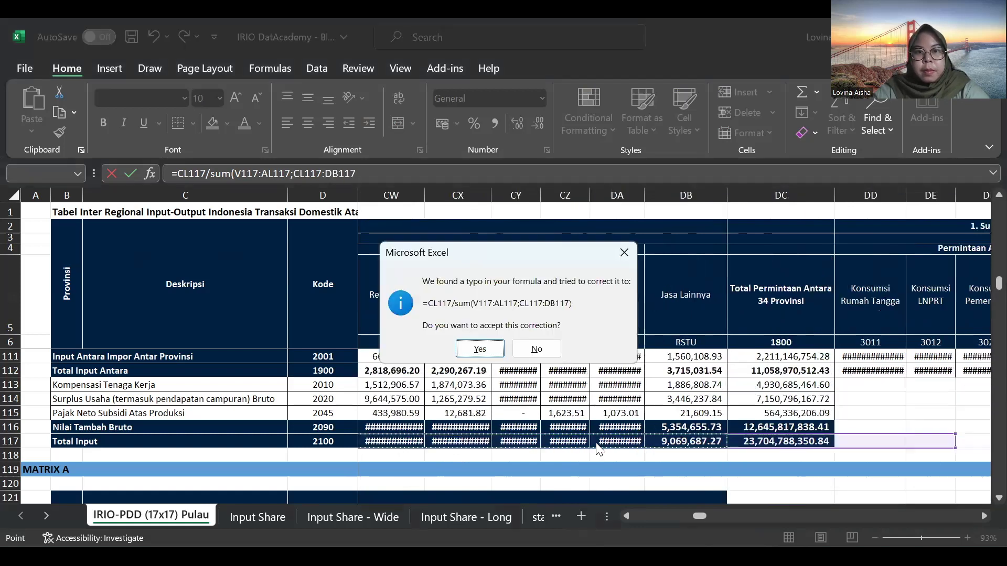
{"action": "left_click", "coordinate": [480, 349]}
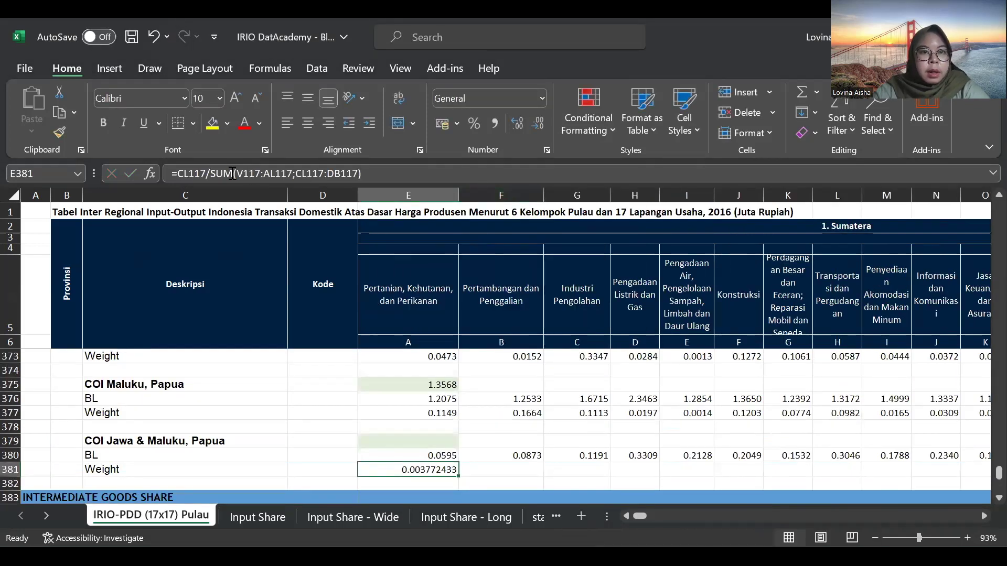
Make both SUM ranges in E381 absolute, so the formula reads =CL117/SUM($V$117:$AL$117;$CL$117:$DB$117).
{"action": "left_click", "coordinate": [235, 173]}
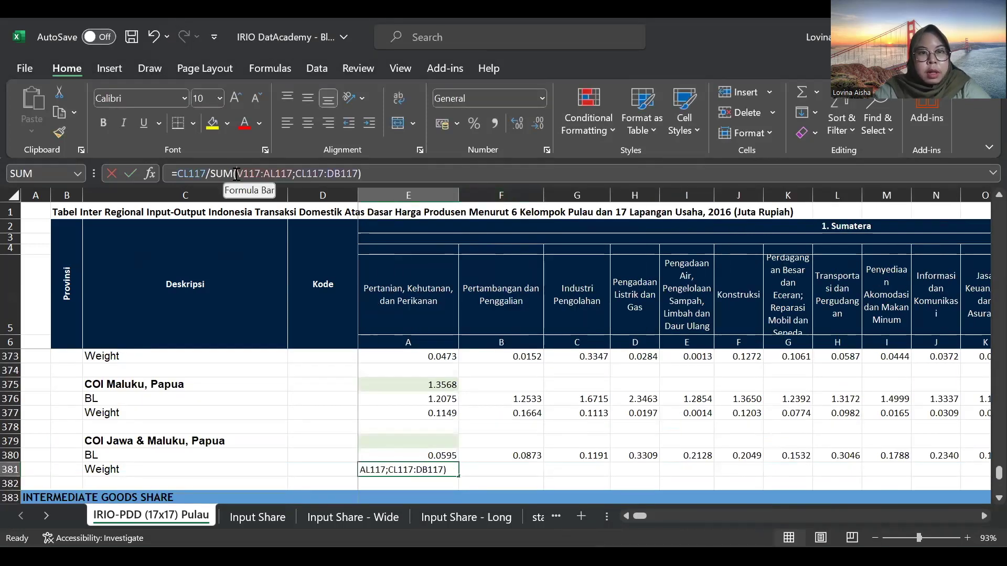
{"action": "type", "text": "$"}
{"action": "key", "text": "Right"}
{"action": "type", "text": "$"}
{"action": "key", "text": "Right"}
{"action": "key", "text": "Right"}
{"action": "key", "text": "Right"}
{"action": "key", "text": "Right"}
{"action": "type", "text": "$"}
{"action": "key", "text": "Right"}
{"action": "key", "text": "Right"}
{"action": "type", "text": "$"}
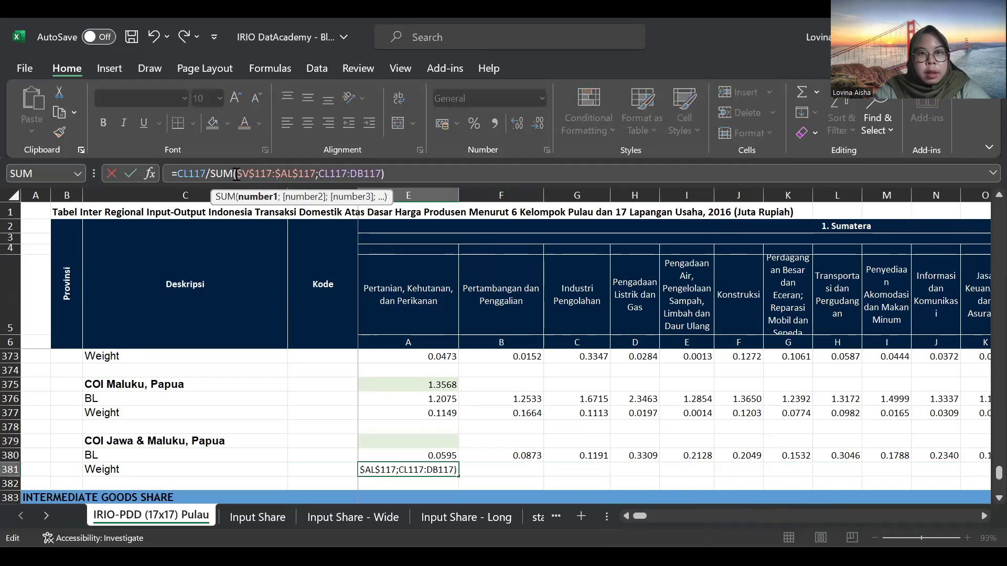
{"action": "key", "text": "Right"}
{"action": "key", "text": "Right"}
{"action": "key", "text": "Right"}
{"action": "key", "text": "Right"}
{"action": "type", "text": "$"}
{"action": "key", "text": "Right"}
{"action": "key", "text": "Right"}
{"action": "type", "text": "$"}
{"action": "key", "text": "Right"}
{"action": "key", "text": "Right"}
{"action": "key", "text": "Right"}
{"action": "key", "text": "Right"}
{"action": "type", "text": "$V$"}
{"action": "key", "text": "ctrl+Return"}
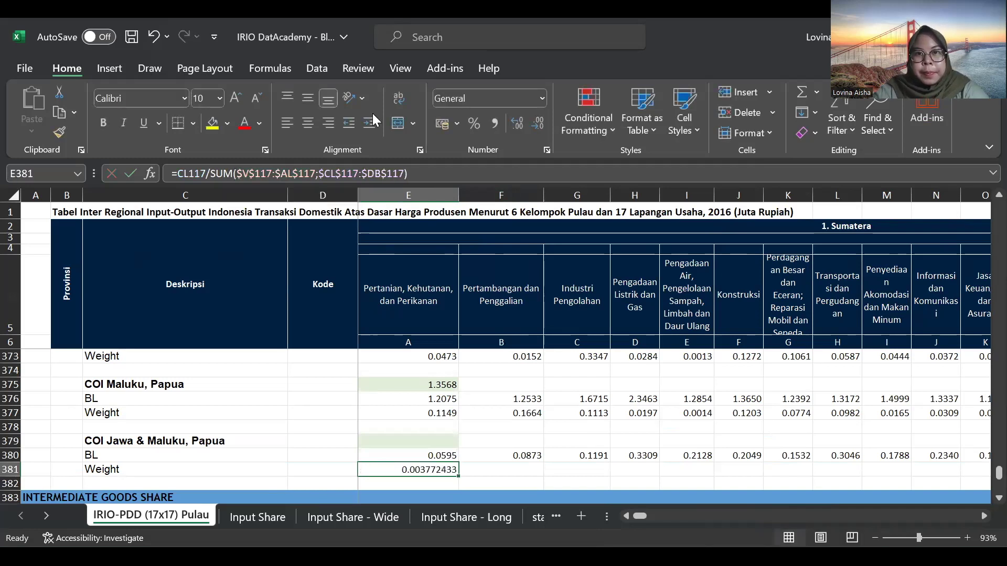
Show the E381 weight with four decimals and fill its formula across the Weight row to U381.
{"action": "left_click", "coordinate": [533, 126]}
{"action": "left_click", "coordinate": [533, 126]}
{"action": "left_click", "coordinate": [533, 126]}
{"action": "left_click", "coordinate": [533, 125]}
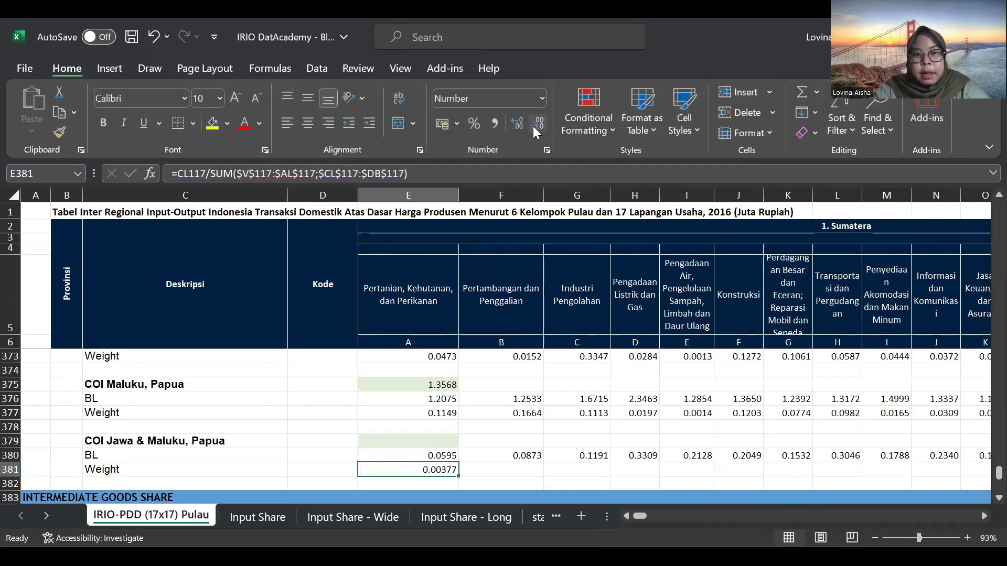
{"action": "left_click", "coordinate": [533, 126]}
{"action": "left_click_drag", "start_coordinate": [458, 475], "coordinate": [478, 426]}
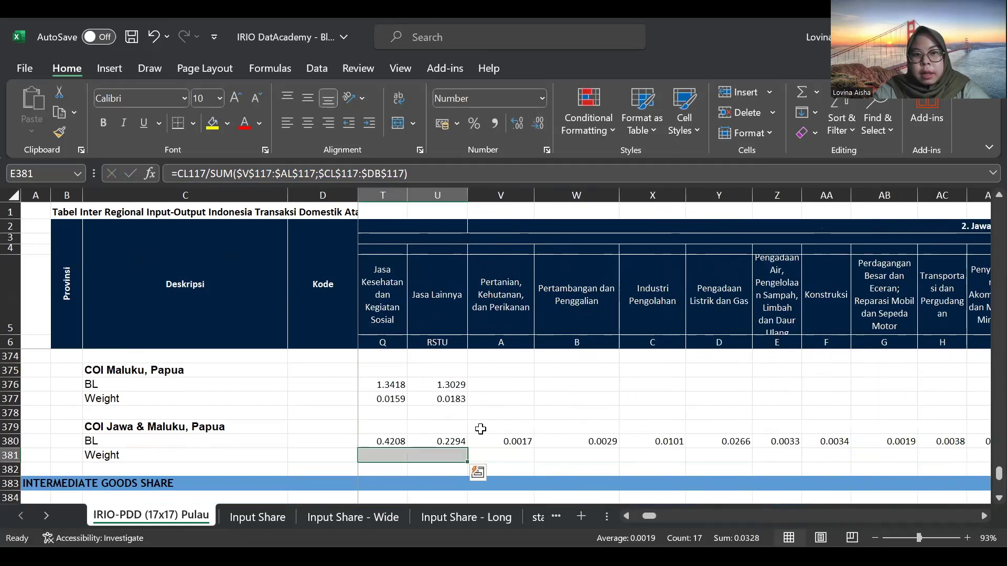
Start the Jawa Weight formula in V381 with =V117/, using the Total Input of Jawa's sector A.
{"action": "left_click", "coordinate": [495, 454]}
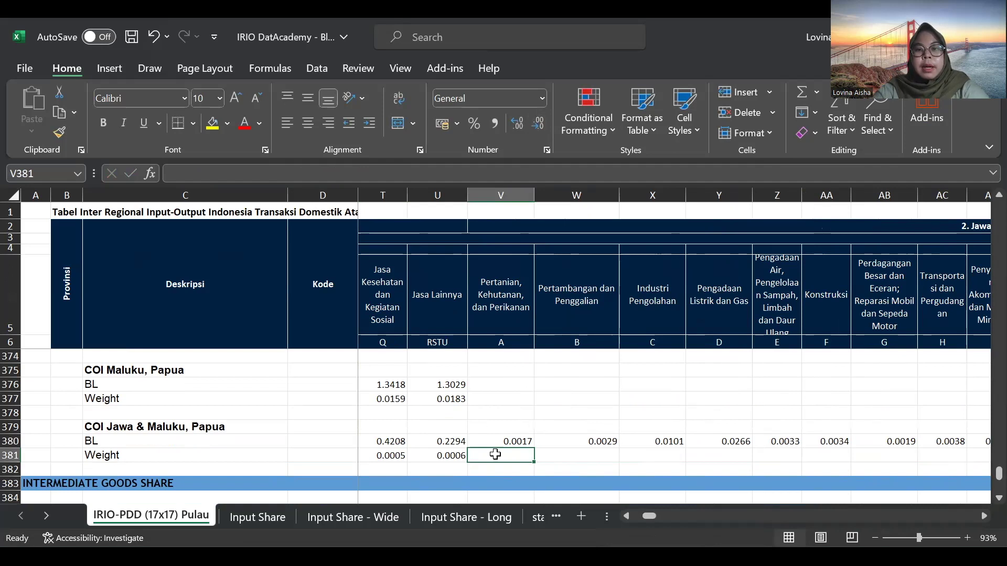
{"action": "type", "text": "="}
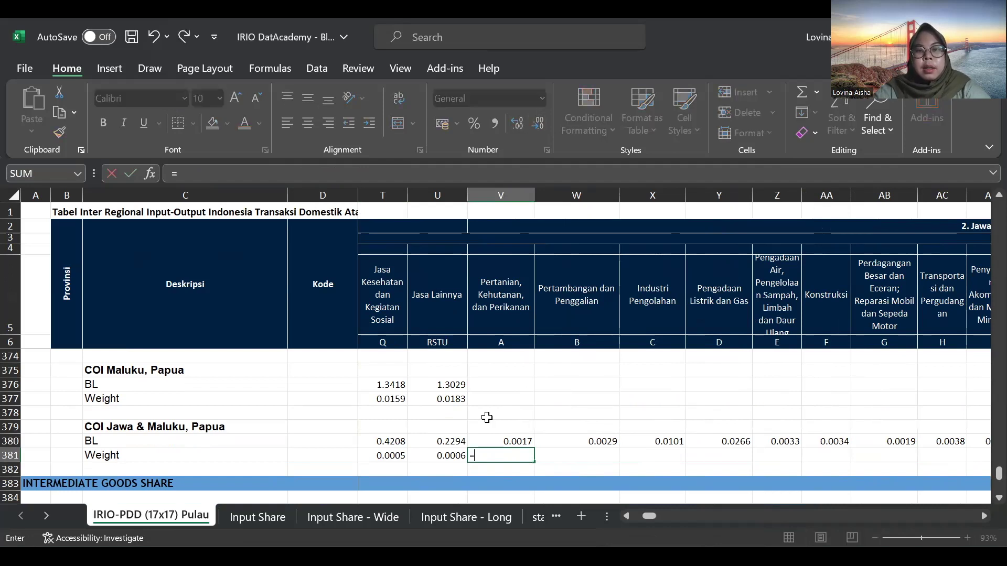
{"action": "scroll", "coordinate": [493, 441], "scroll_direction": "up", "scroll_amount": 20}
{"action": "scroll", "coordinate": [487, 417], "scroll_direction": "up", "scroll_amount": 17}
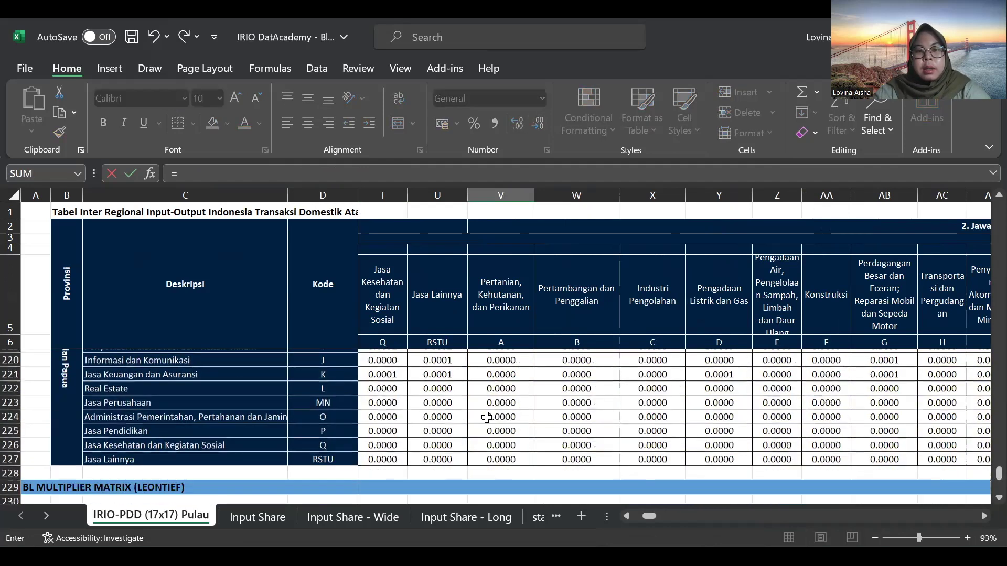
{"action": "scroll", "coordinate": [487, 417], "scroll_direction": "up", "scroll_amount": 20}
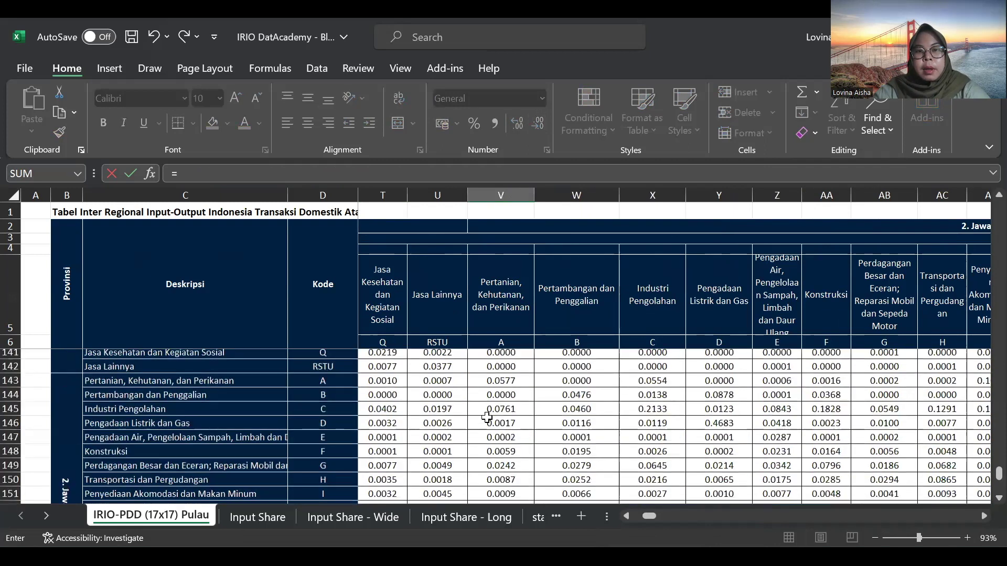
{"action": "scroll", "coordinate": [486, 417], "scroll_direction": "down", "scroll_amount": 2}
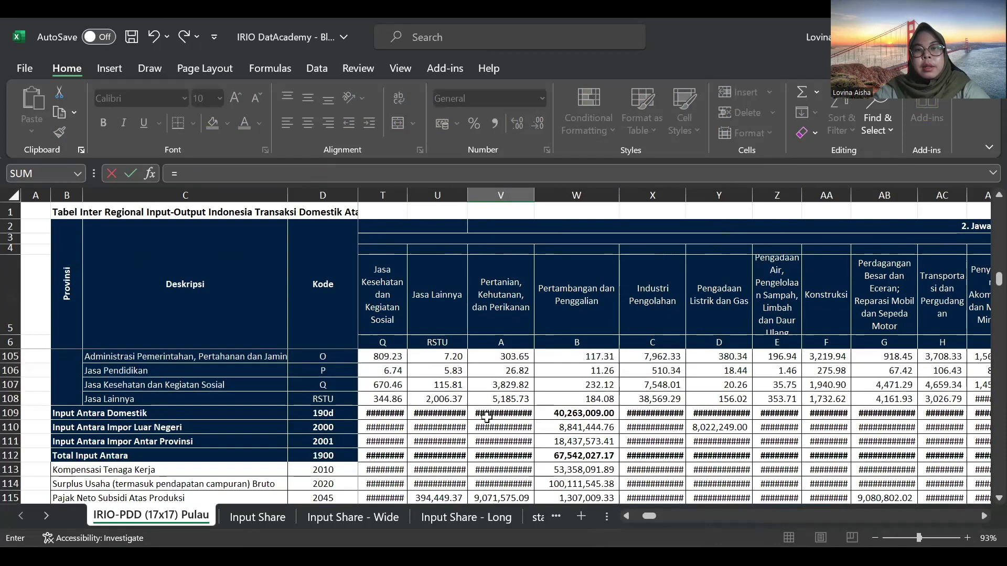
{"action": "scroll", "coordinate": [486, 418], "scroll_direction": "down", "scroll_amount": 6}
{"action": "scroll", "coordinate": [493, 420], "scroll_direction": "up", "scroll_amount": 3}
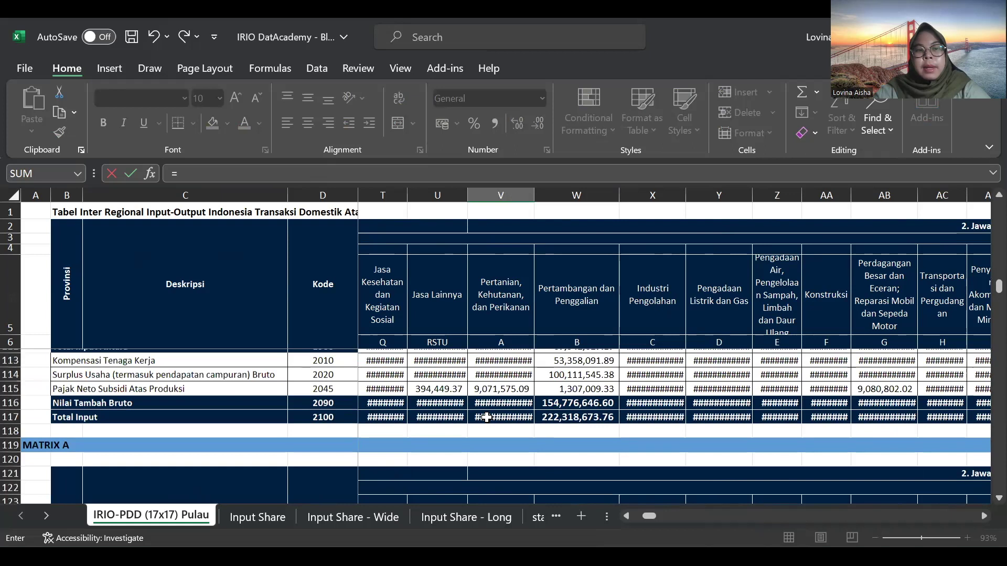
{"action": "left_click", "coordinate": [501, 446]}
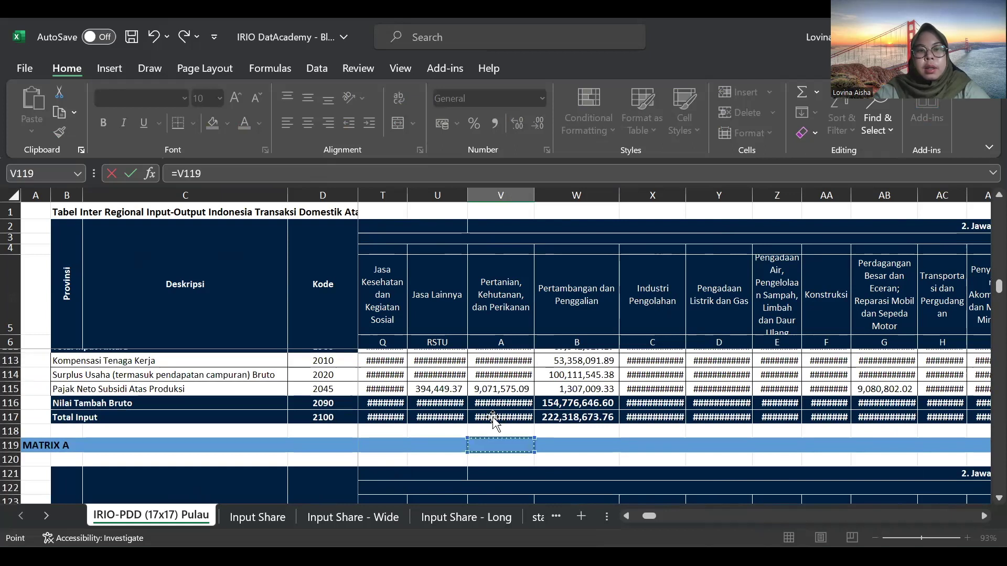
{"action": "left_click", "coordinate": [493, 417]}
{"action": "type", "text": "/"}
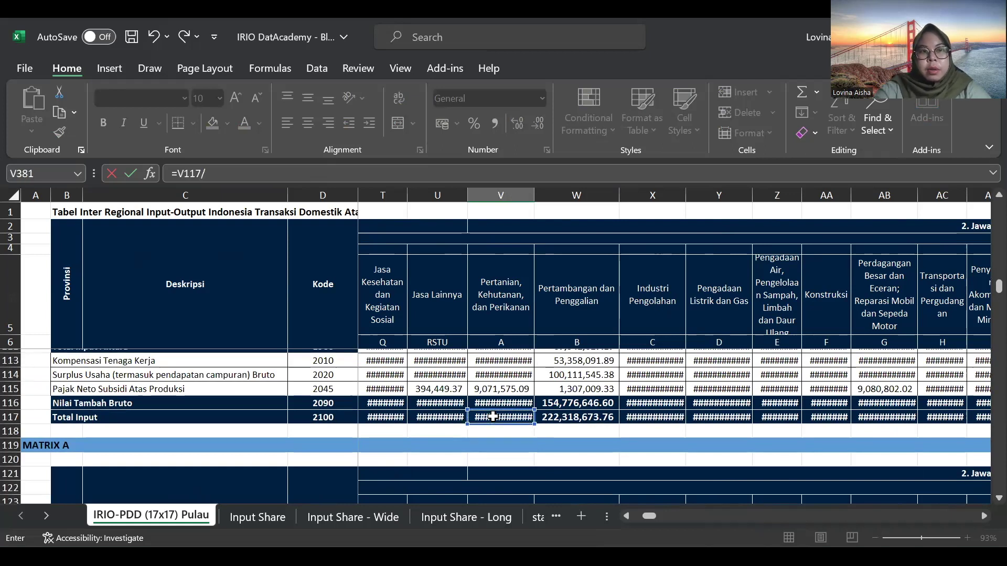
Add a SUM divisor to the V381 formula with Jawa's Total Input range V117:AL117 as its first argument.
{"action": "type", "text": "sum("}
{"action": "left_click", "coordinate": [526, 445]}
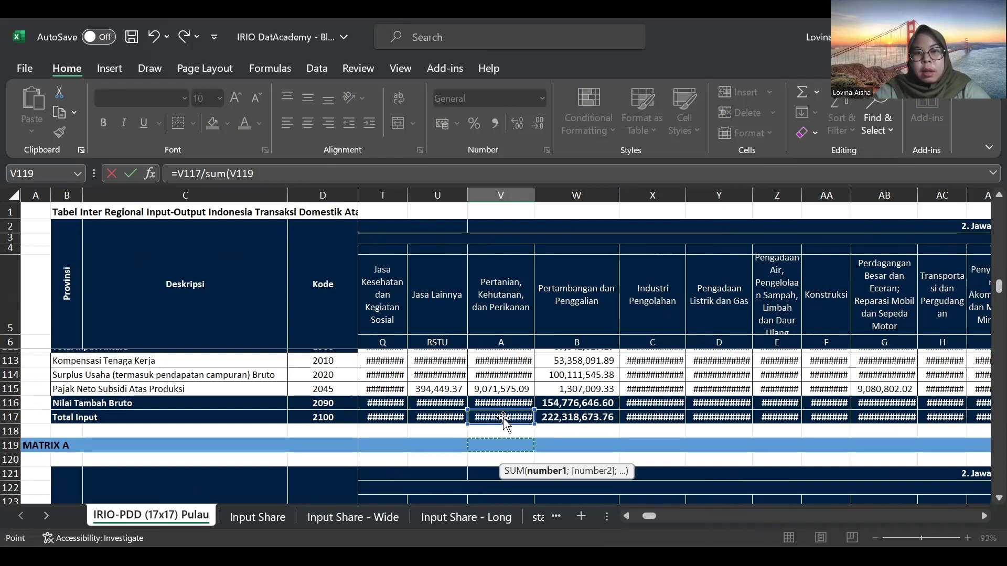
{"action": "left_click", "coordinate": [502, 418]}
{"action": "key", "text": "shift+Right"}
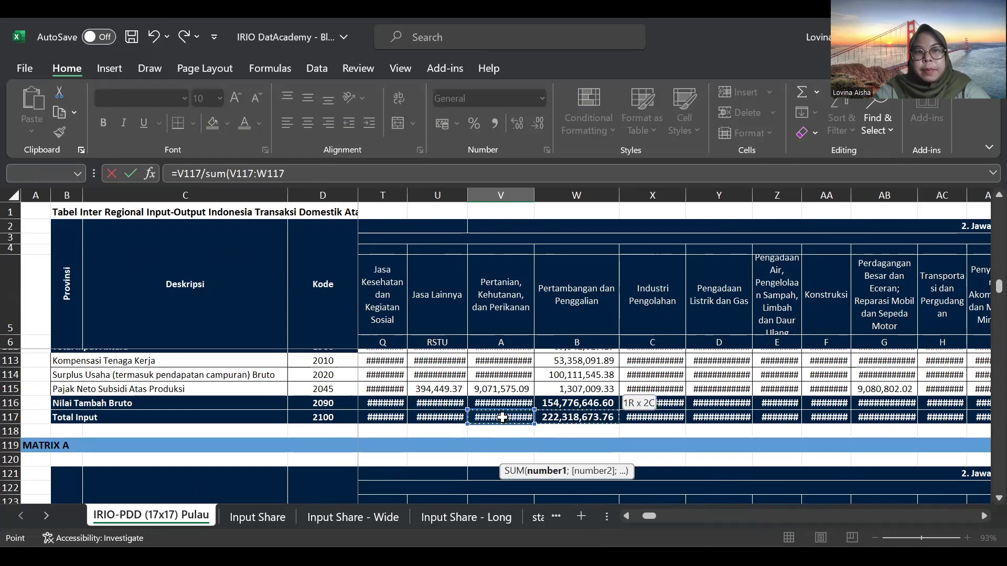
{"action": "key", "text": "shift+Right"}
{"action": "key", "text": "shift+Right"}
{"action": "key", "text": "shift+Right"}
{"action": "key", "text": "shift+Right"}
{"action": "key", "text": "shift+Right"}
{"action": "key", "text": "shift+Right"}
{"action": "key", "text": "shift+Right"}
{"action": "key", "text": "shift+Right"}
{"action": "key", "text": "shift+Right"}
{"action": "key", "text": "shift+Right"}
{"action": "key", "text": "shift+Right"}
{"action": "key", "text": "shift+Right"}
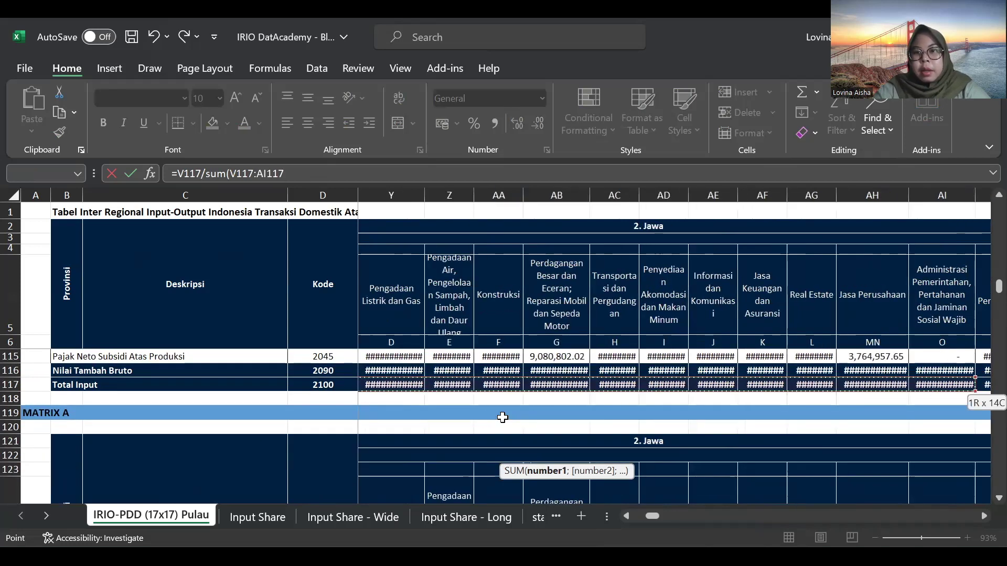
{"action": "key", "text": "shift+Right"}
{"action": "key", "text": "shift+Right"}
{"action": "key", "text": "shift+Right"}
Add Maluku and Papua's Total Input range CL117:DB117 as the second SUM argument in V381 and accept the corrected formula.
{"action": "type", "text": ";"}
{"action": "scroll", "coordinate": [685, 423], "scroll_direction": "right", "scroll_amount": 10}
{"action": "scroll", "coordinate": [685, 422], "scroll_direction": "right", "scroll_amount": 10}
{"action": "scroll", "coordinate": [686, 423], "scroll_direction": "right", "scroll_amount": 10}
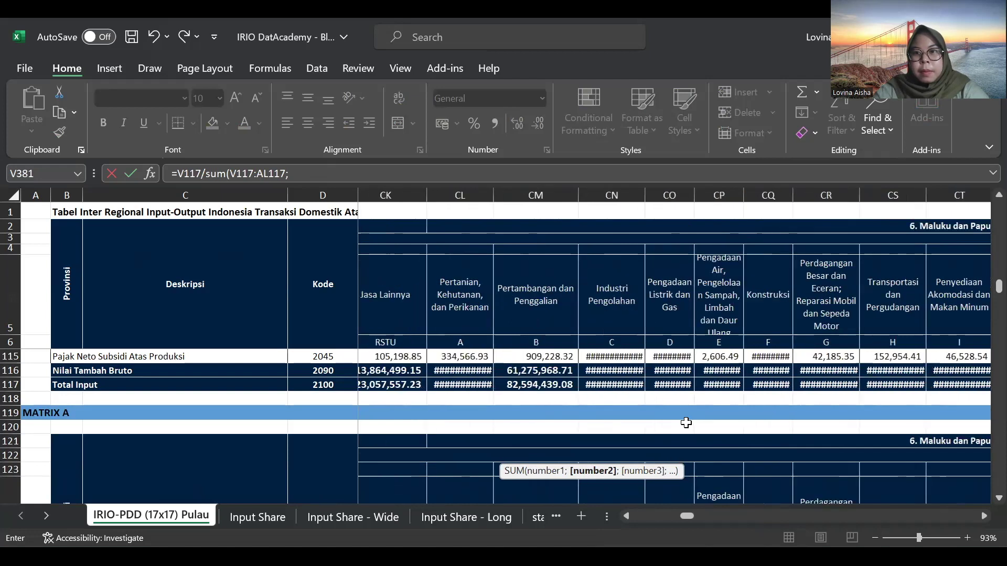
{"action": "left_click", "coordinate": [530, 376]}
{"action": "left_click_drag", "start_coordinate": [473, 385], "coordinate": [531, 383]}
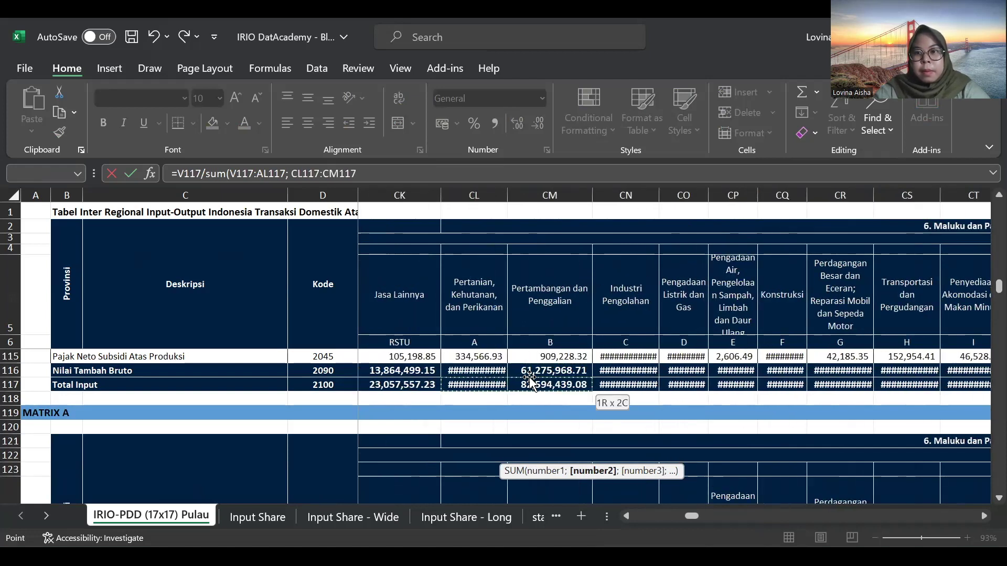
{"action": "key", "text": "shift+Right"}
{"action": "key", "text": "shift+Right"}
{"action": "key", "text": "shift+Right"}
{"action": "key", "text": "shift+Right"}
{"action": "key", "text": "shift+Right"}
{"action": "key", "text": "shift+Right"}
{"action": "key", "text": "shift+Right"}
{"action": "key", "text": "shift+Right"}
{"action": "key", "text": "shift+Right"}
{"action": "key", "text": "shift+Right"}
{"action": "key", "text": "shift+Right"}
{"action": "key", "text": "shift+Right"}
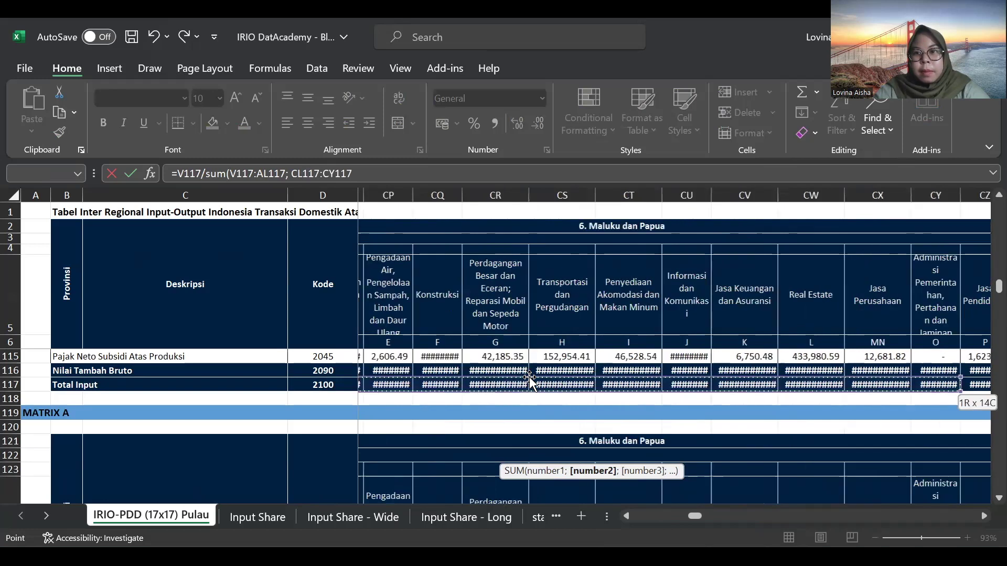
{"action": "key", "text": "shift+Right"}
{"action": "key", "text": "shift+Right"}
{"action": "key", "text": "shift+Right"}
{"action": "key", "text": "Return"}
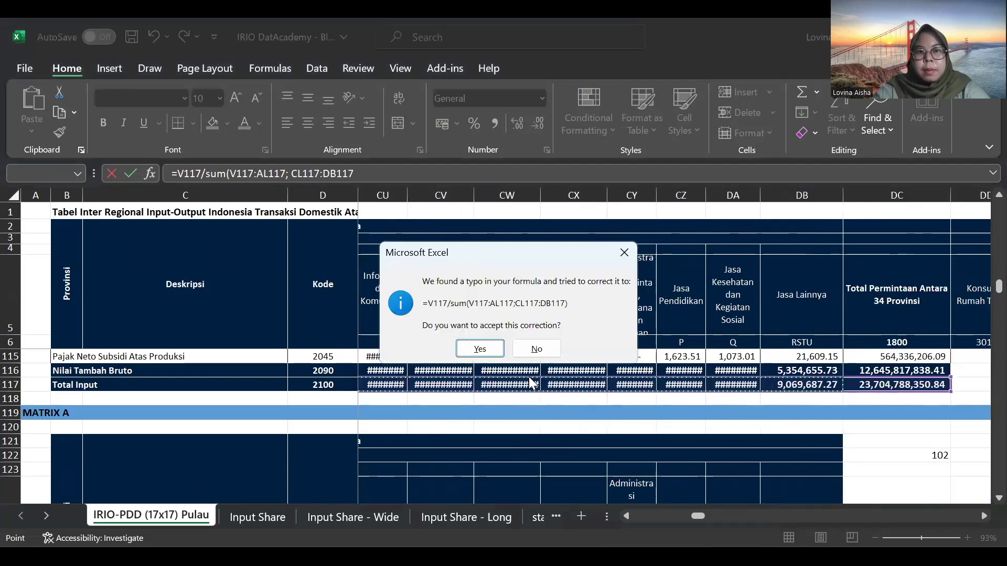
{"action": "key", "text": "Return"}
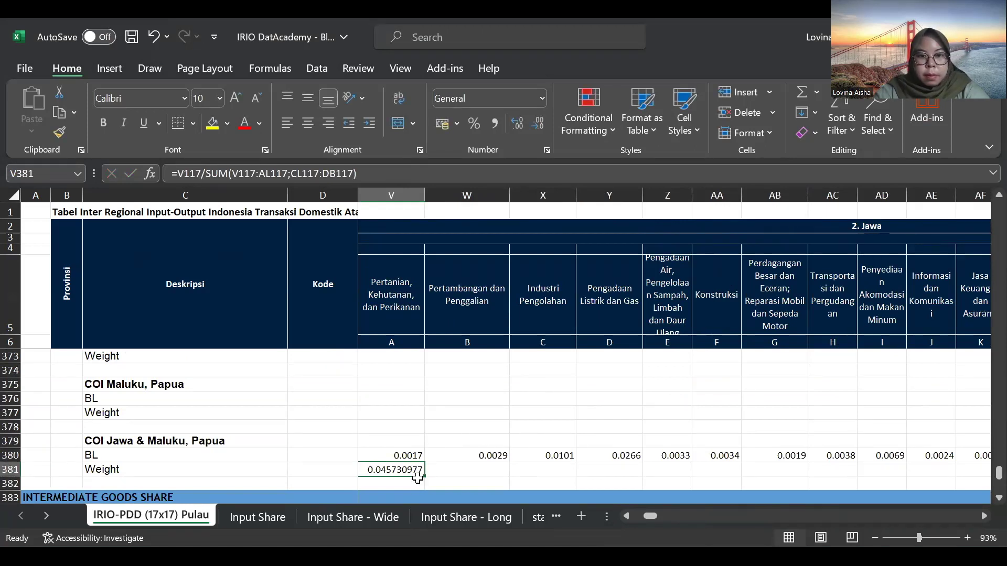
Fill the V381 Weight formula across to AL381 and format the weights in E381:AL381 to four decimals.
{"action": "left_click_drag", "start_coordinate": [423, 475], "coordinate": [414, 455]}
{"action": "left_click", "coordinate": [880, 453]}
{"action": "left_click", "coordinate": [535, 131]}
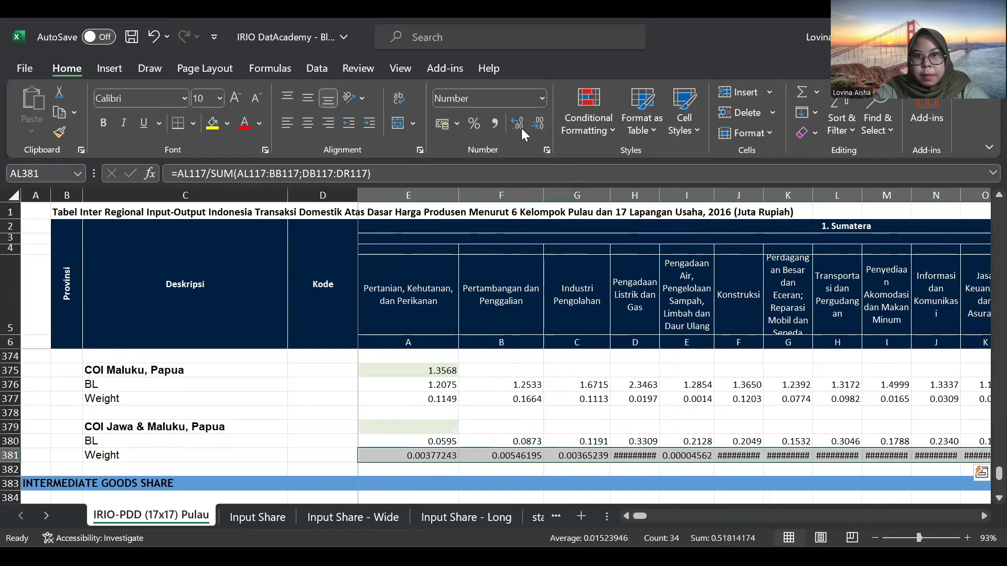
{"action": "left_click", "coordinate": [534, 127]}
{"action": "left_click", "coordinate": [537, 126]}
{"action": "left_click", "coordinate": [537, 127]}
{"action": "left_click", "coordinate": [537, 127]}
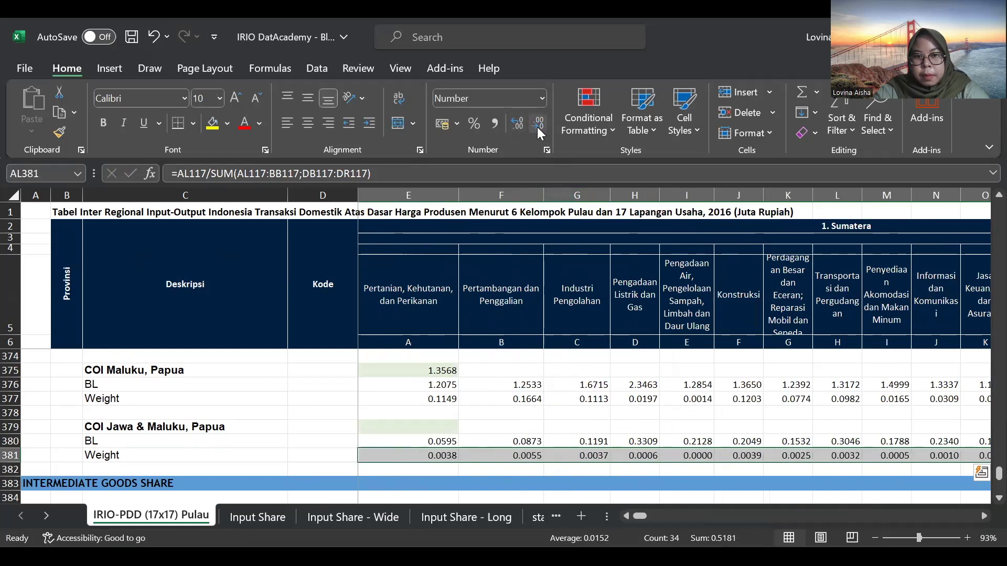
Calculate COI Jawa & Maluku, Papua in E379 with =SUMPRODUCT(E380:AL380;E381:AL381), multiplying the BL and Weight rows.
{"action": "left_click", "coordinate": [471, 423]}
{"action": "left_click", "coordinate": [408, 428]}
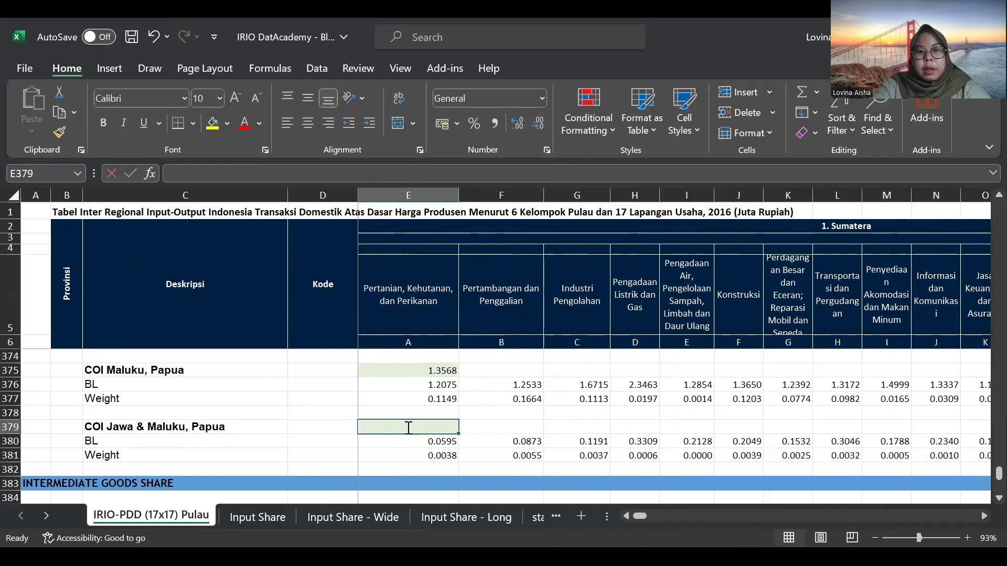
{"action": "type", "text": "="}
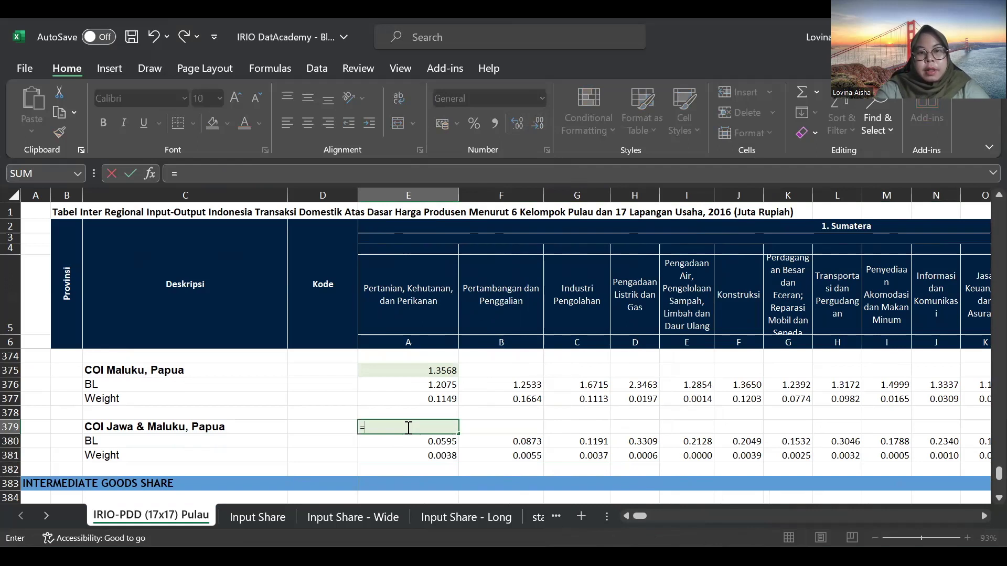
{"action": "type", "text": "sumproduct("}
{"action": "key", "text": "Down"}
{"action": "key", "text": "ctrl+shift+Right"}
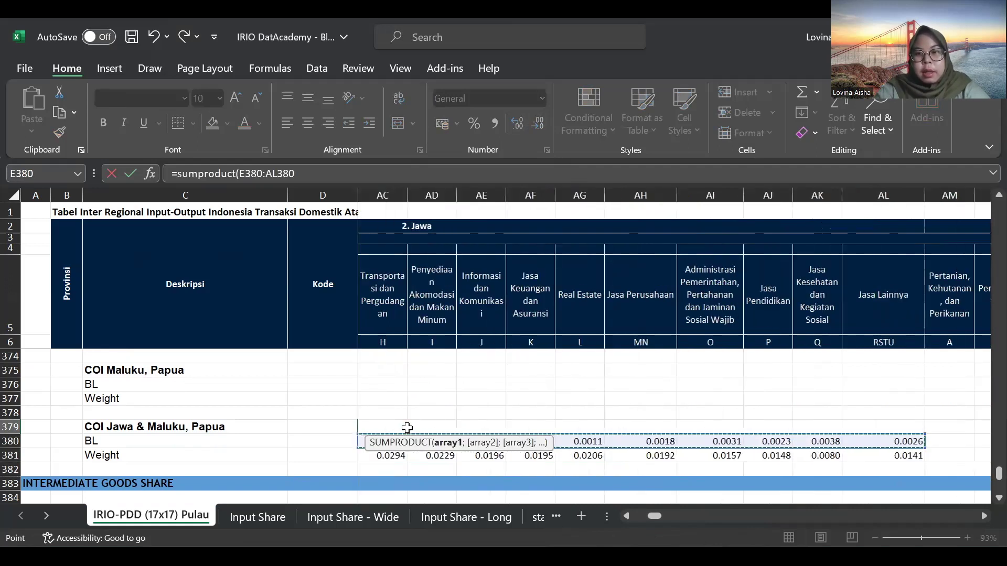
{"action": "type", "text": ";"}
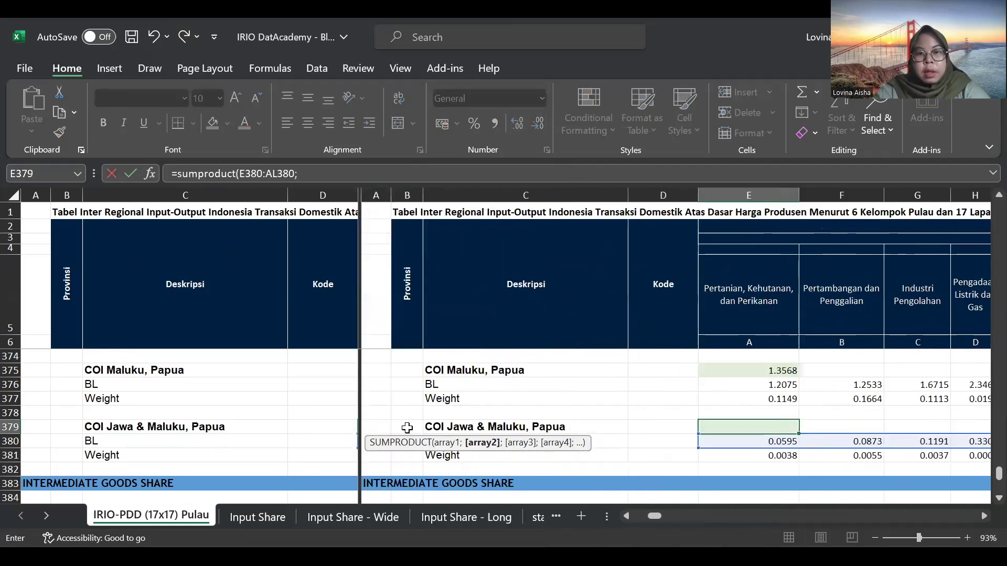
{"action": "left_click", "coordinate": [431, 457]}
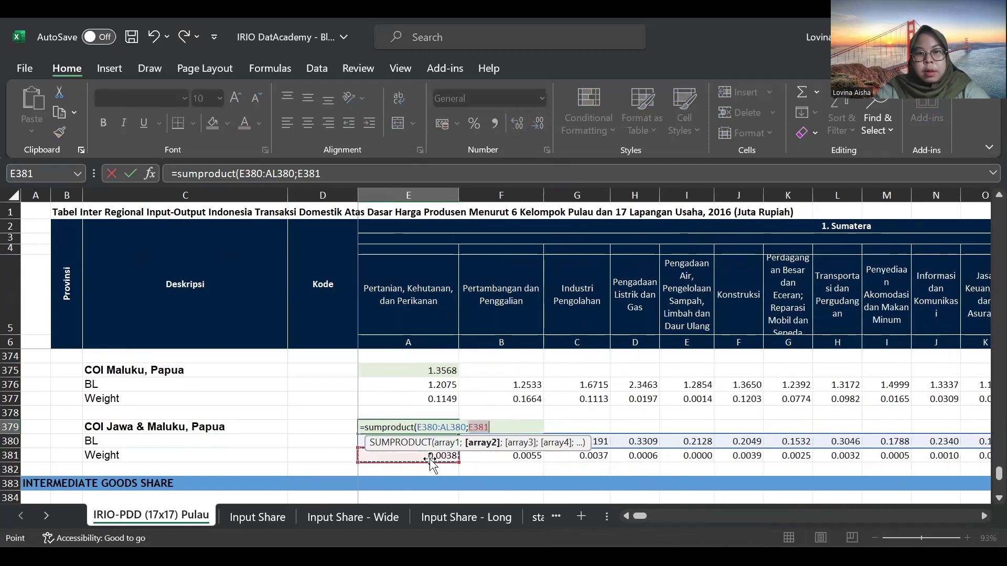
{"action": "key", "text": "ctrl+shift+Right"}
{"action": "key", "text": "Return"}
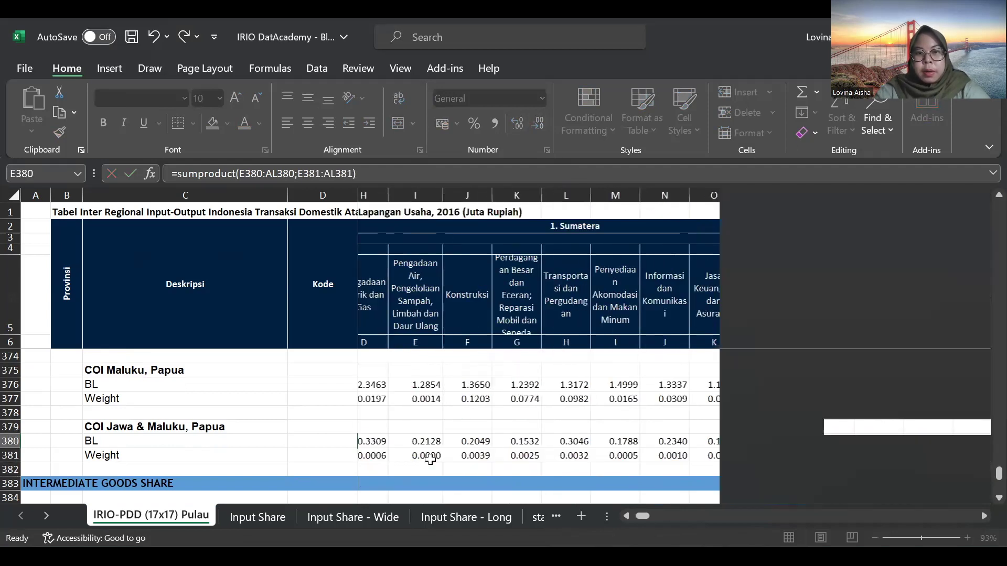
Reduce the COI Jawa & Maluku, Papua result in E379 to four decimals.
{"action": "left_click", "coordinate": [412, 426]}
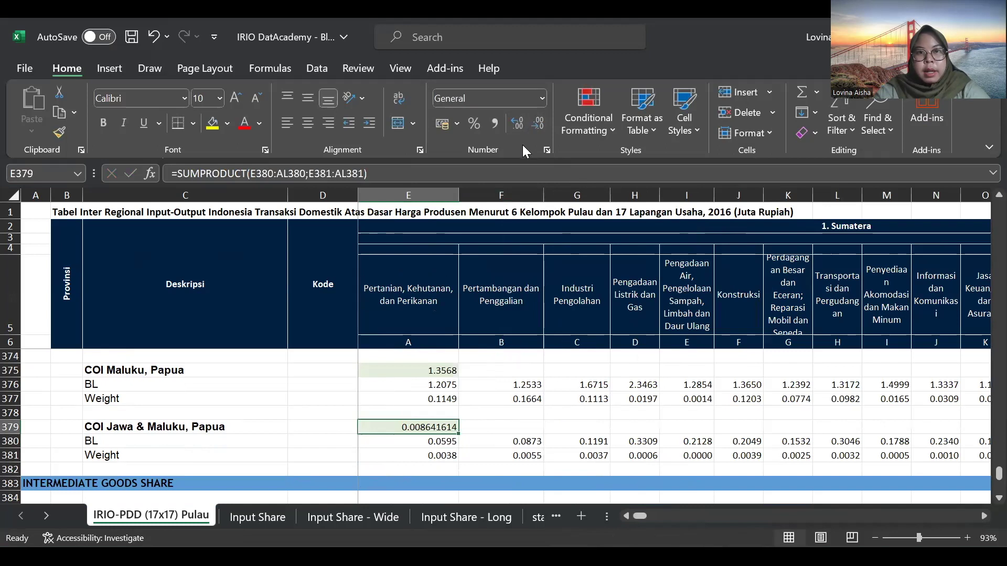
{"action": "left_click", "coordinate": [531, 123]}
{"action": "left_click", "coordinate": [531, 123]}
{"action": "left_click", "coordinate": [530, 123]}
{"action": "left_click", "coordinate": [530, 123]}
{"action": "left_click", "coordinate": [531, 123]}
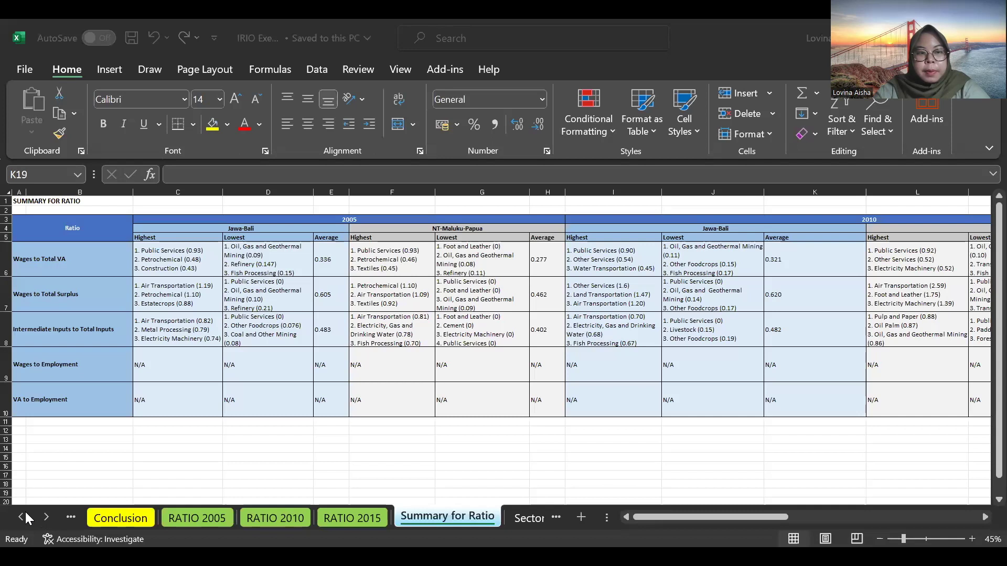
In the IRIO exercise workbook, examine the COI interpretation on the IRIO 2010 sheet and the COI calculations on IRIO 2005.
{"action": "left_click", "coordinate": [21, 517]}
{"action": "left_click", "coordinate": [21, 517]}
{"action": "left_click", "coordinate": [21, 517]}
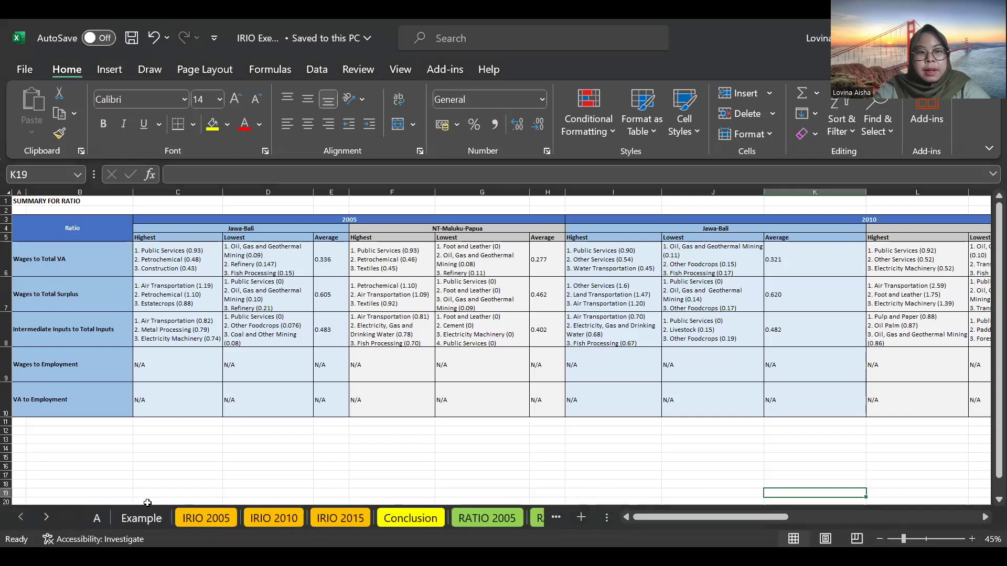
{"action": "left_click", "coordinate": [225, 522]}
{"action": "left_click", "coordinate": [263, 521]}
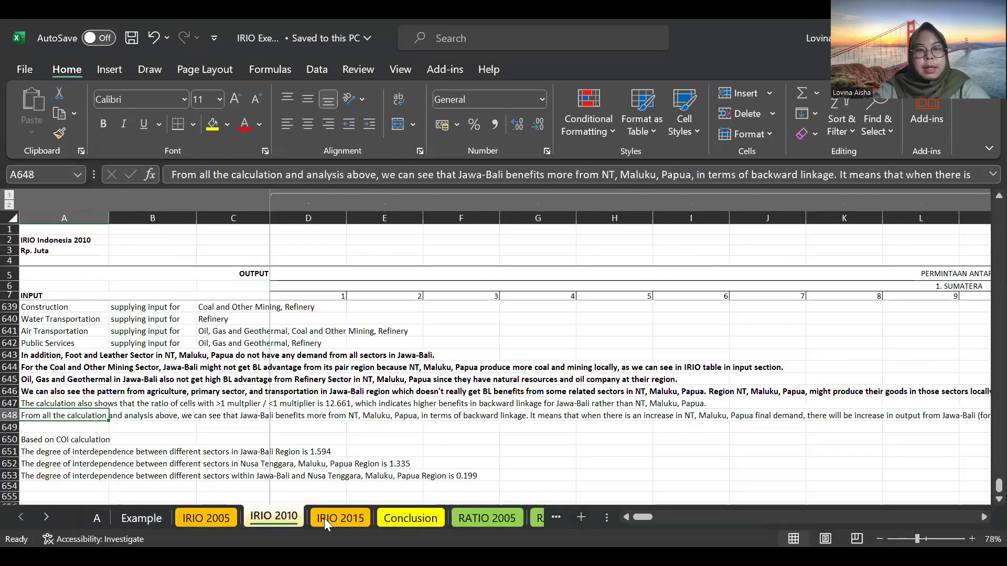
{"action": "left_click", "coordinate": [206, 516]}
{"action": "scroll", "coordinate": [171, 385], "scroll_direction": "up", "scroll_amount": 9}
{"action": "scroll", "coordinate": [332, 411], "scroll_direction": "down", "scroll_amount": 1}
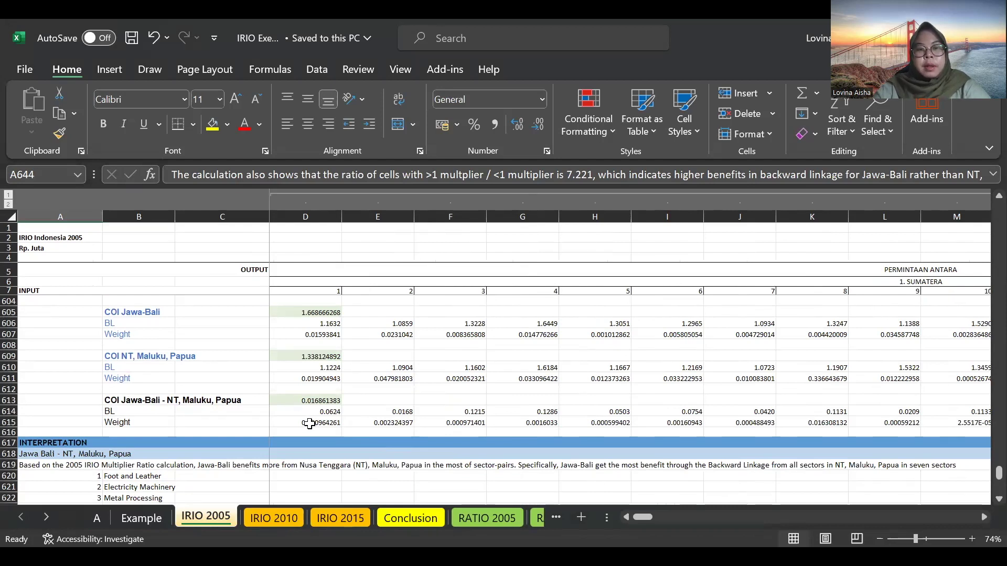
Review the Conclusion sheet's multiplier ratio and COI indicators for 2005, 2010 and 2015 with their interpretations.
{"action": "left_click", "coordinate": [429, 514]}
{"action": "scroll", "coordinate": [432, 438], "scroll_direction": "up", "scroll_amount": 2}
{"action": "scroll", "coordinate": [433, 439], "scroll_direction": "left", "scroll_amount": 3}
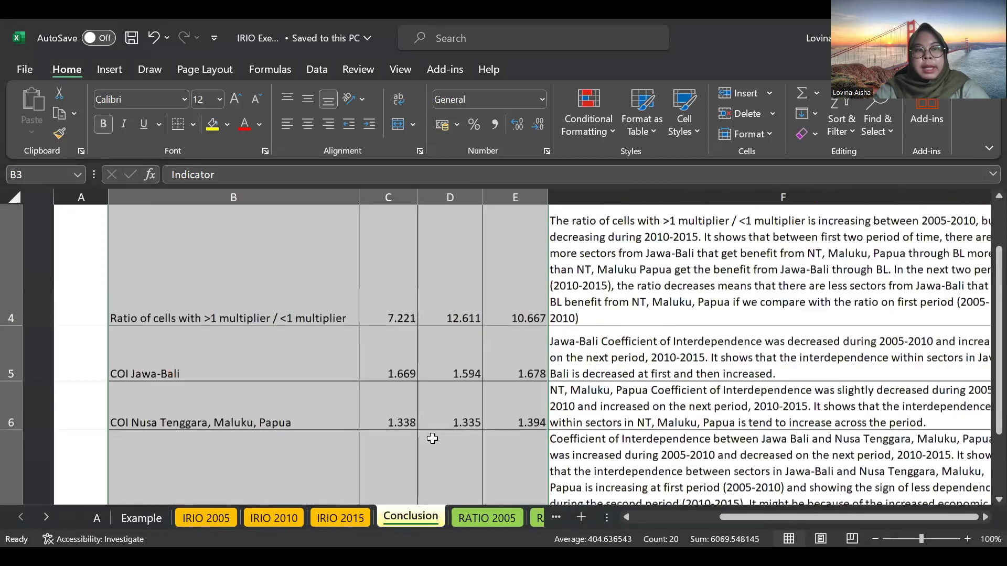
{"action": "scroll", "coordinate": [432, 439], "scroll_direction": "right", "scroll_amount": 1}
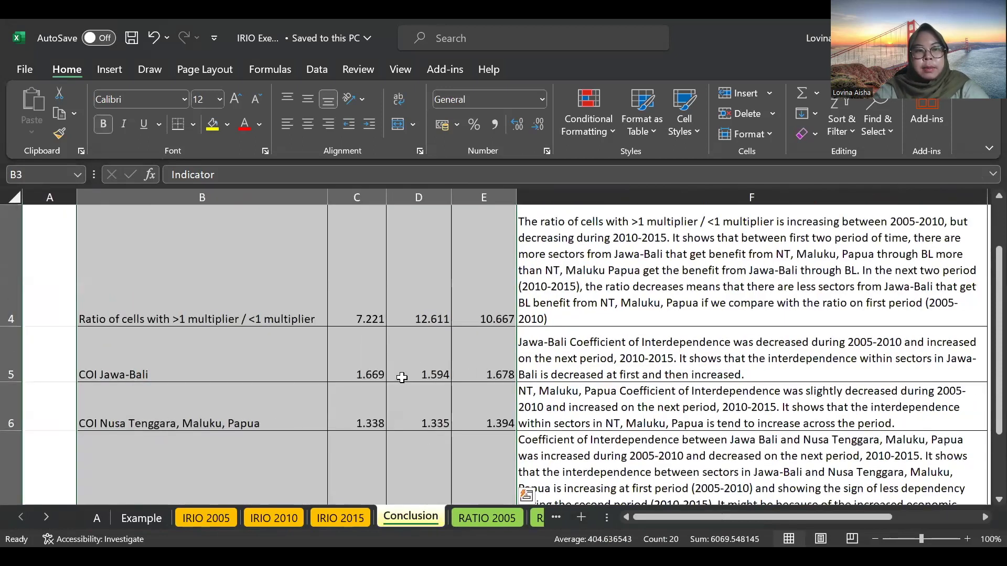
{"action": "scroll", "coordinate": [401, 377], "scroll_direction": "down", "scroll_amount": 2}
{"action": "left_click", "coordinate": [401, 377]}
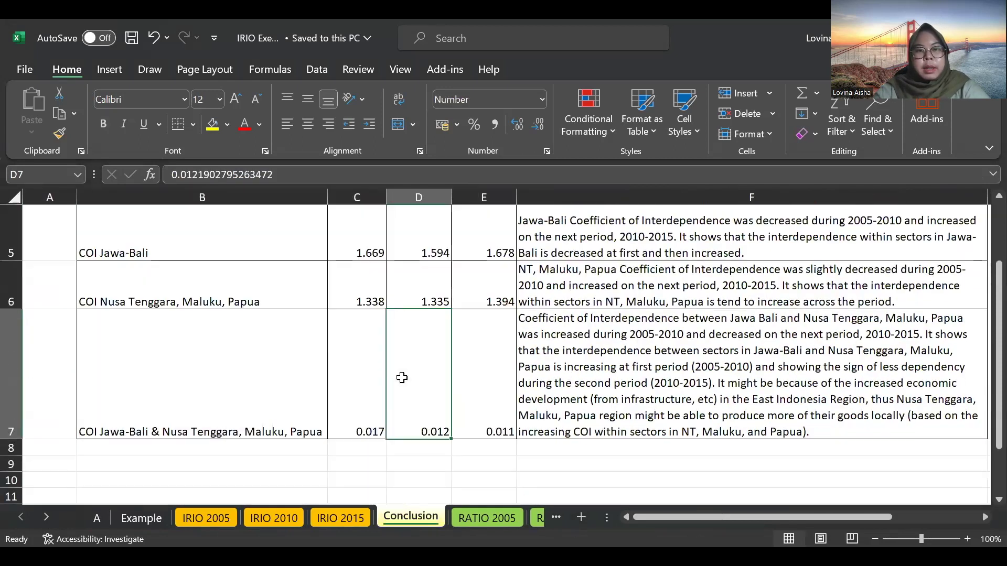
{"action": "left_click", "coordinate": [378, 361]}
{"action": "scroll", "coordinate": [378, 365], "scroll_direction": "up", "scroll_amount": 2}
{"action": "scroll", "coordinate": [377, 364], "scroll_direction": "down", "scroll_amount": 2}
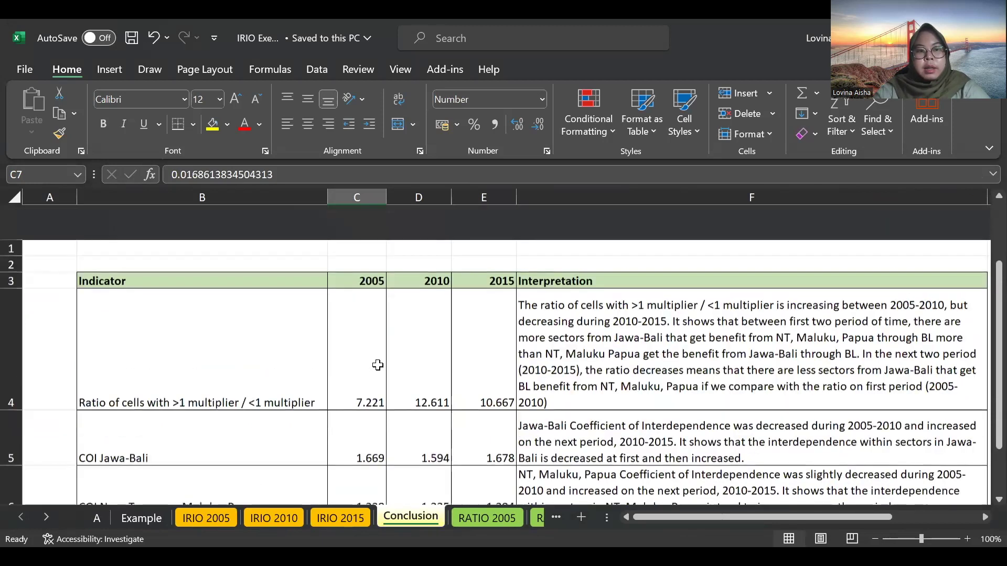
Examine the COI Jawa-Bali & Nusa Tenggara, Maluku, Papua values for 2005, 2010 and 2015 along with their interpretation.
{"action": "scroll", "coordinate": [377, 365], "scroll_direction": "down", "scroll_amount": 1}
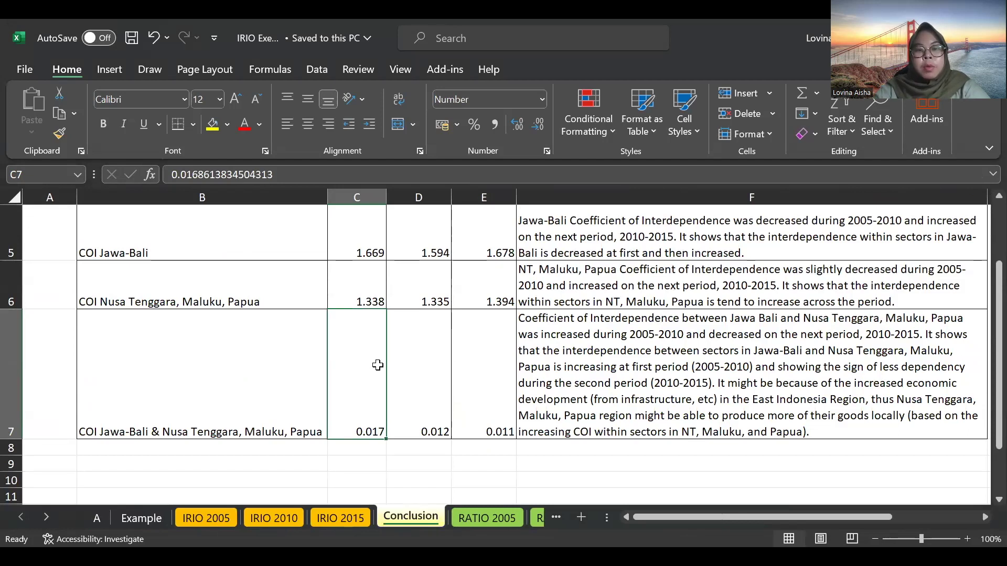
{"action": "key", "text": "Right"}
{"action": "key", "text": "Right"}
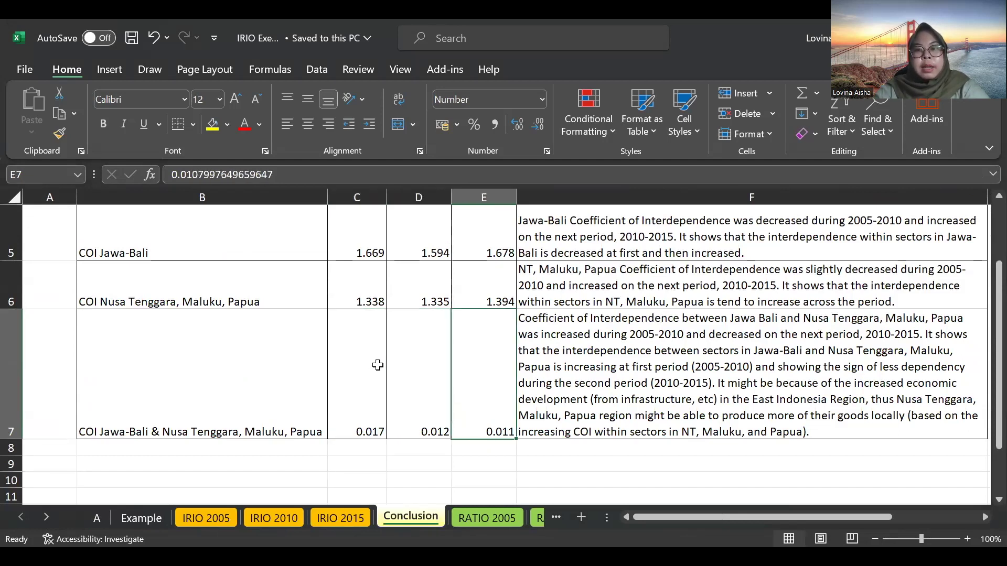
{"action": "key", "text": "Left"}
{"action": "key", "text": "Left"}
{"action": "key", "text": "Right"}
{"action": "key", "text": "Right"}
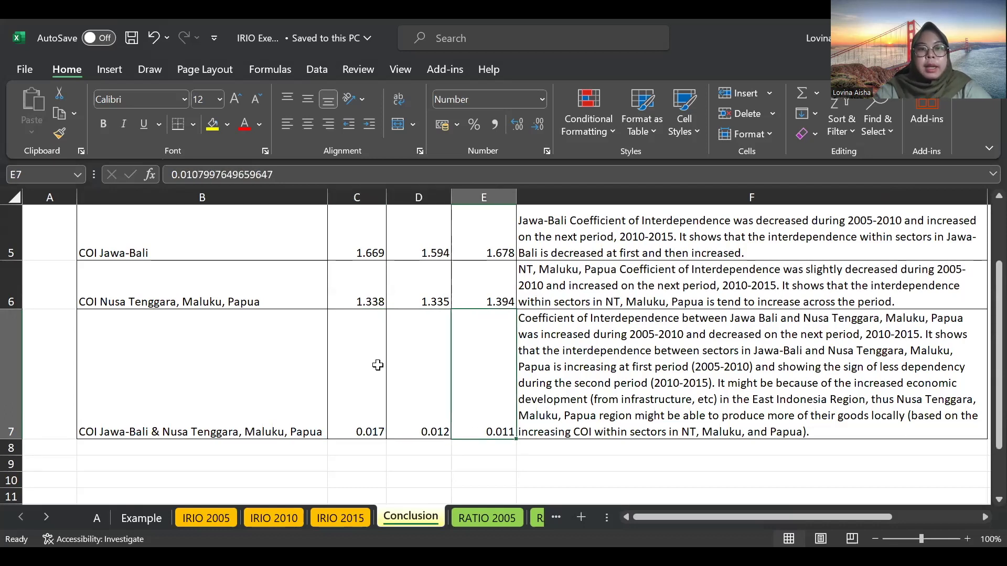
{"action": "scroll", "coordinate": [377, 365], "scroll_direction": "up", "scroll_amount": 3}
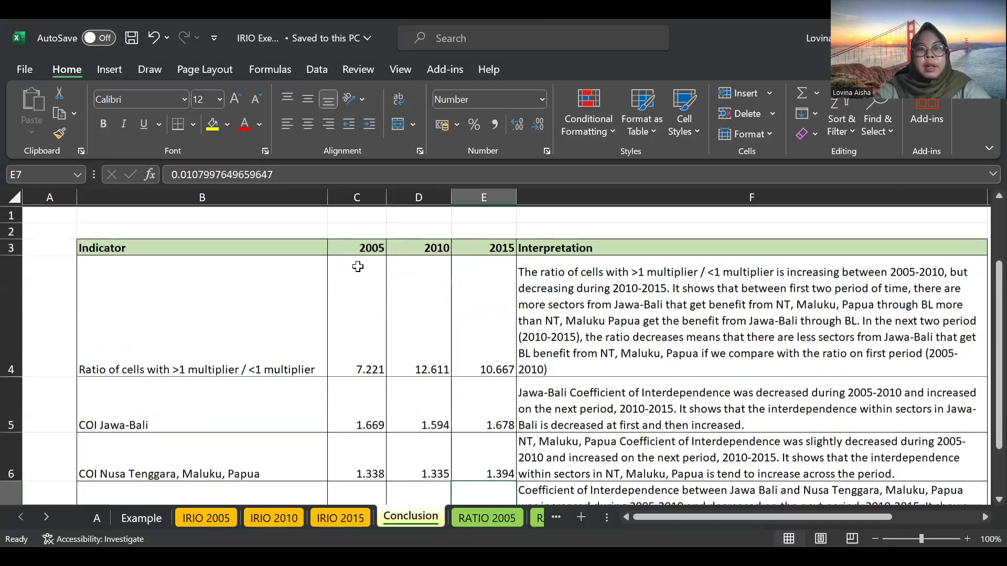
{"action": "scroll", "coordinate": [486, 260], "scroll_direction": "down", "scroll_amount": 3}
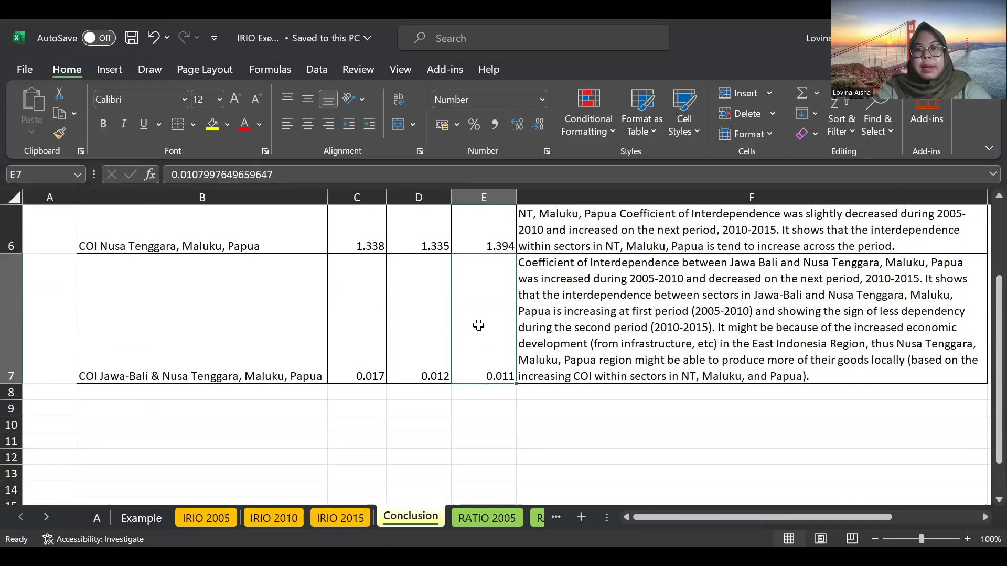
{"action": "scroll", "coordinate": [478, 325], "scroll_direction": "up", "scroll_amount": 2}
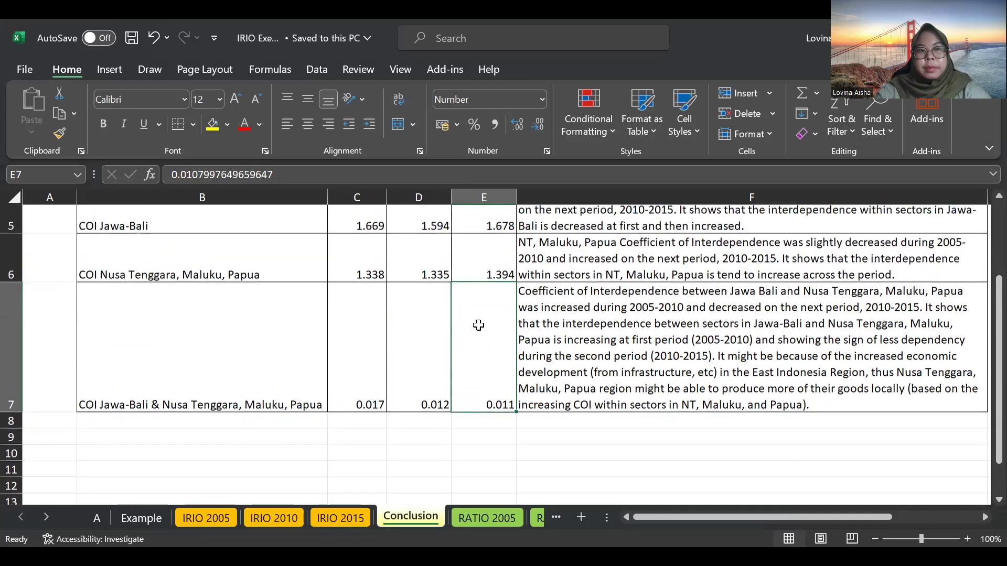
{"action": "scroll", "coordinate": [478, 326], "scroll_direction": "down", "scroll_amount": 2}
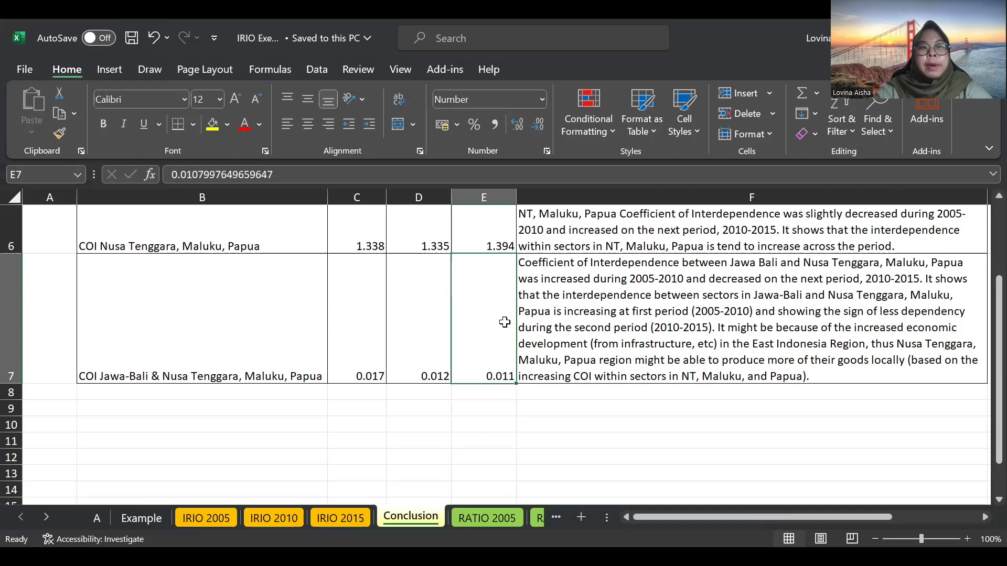
{"action": "scroll", "coordinate": [504, 322], "scroll_direction": "up", "scroll_amount": 3}
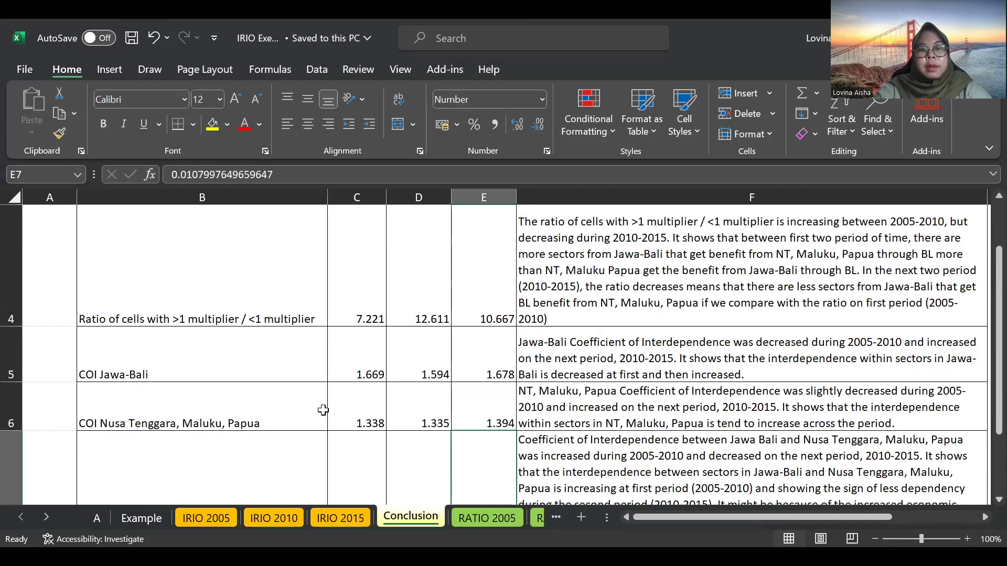
Compare the 2005–2015 values in the COI Nusa Tenggara, Maluku, Papua row and the COI Jawa-Bali row.
{"action": "left_click_drag", "start_coordinate": [312, 417], "coordinate": [496, 406]}
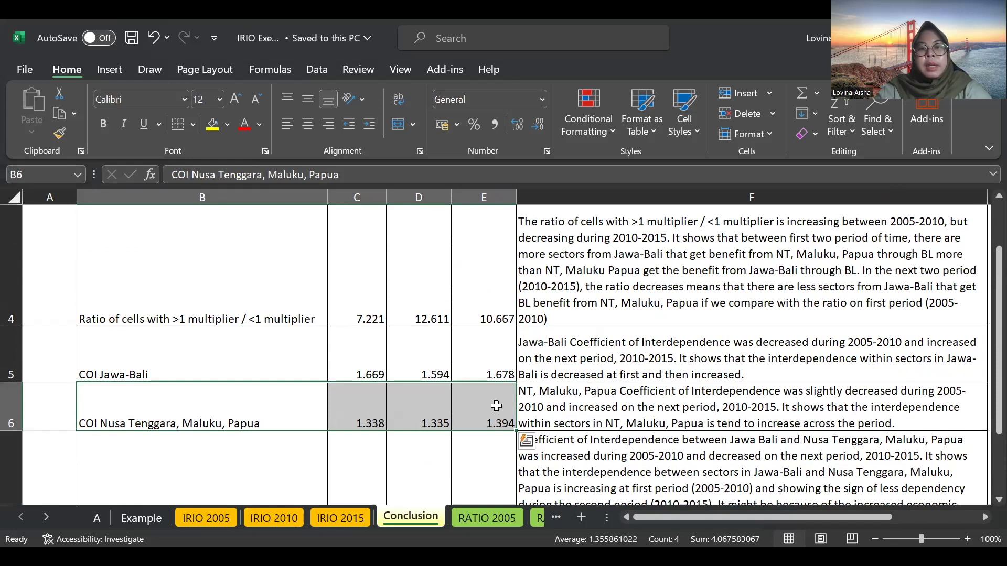
{"action": "scroll", "coordinate": [496, 406], "scroll_direction": "up", "scroll_amount": 2}
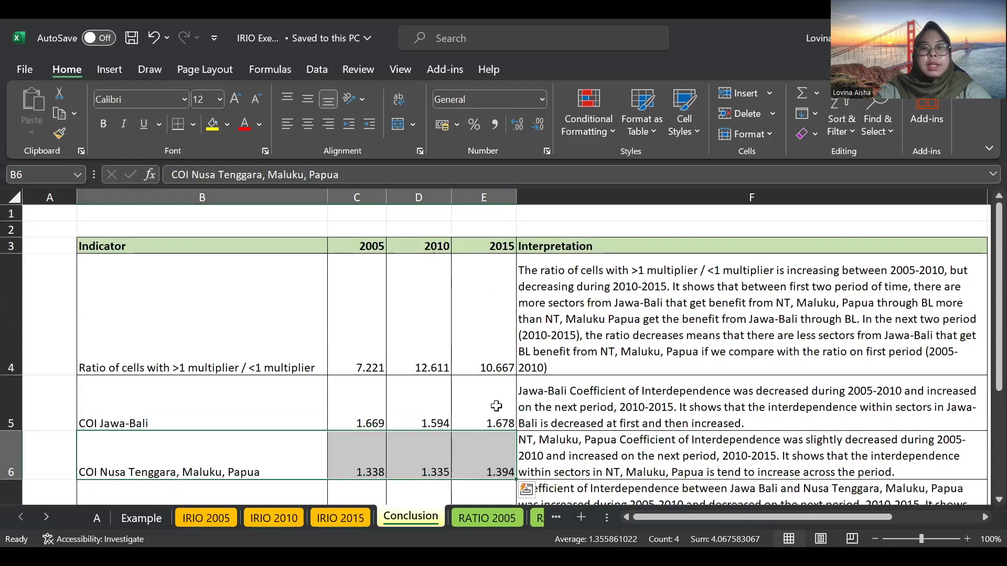
{"action": "left_click", "coordinate": [353, 407]}
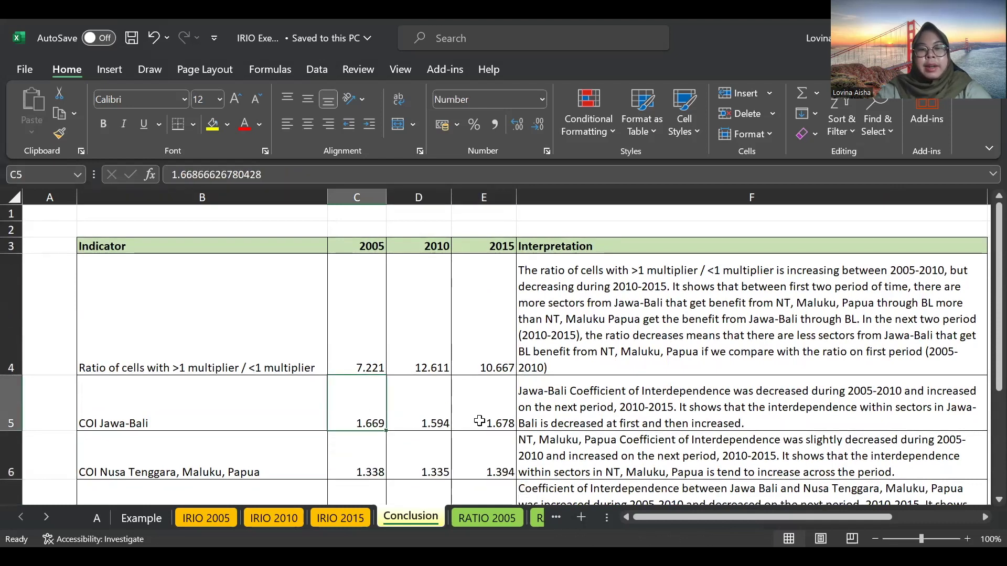
{"action": "left_click", "coordinate": [510, 413]}
{"action": "left_click_drag", "start_coordinate": [510, 413], "coordinate": [364, 398]}
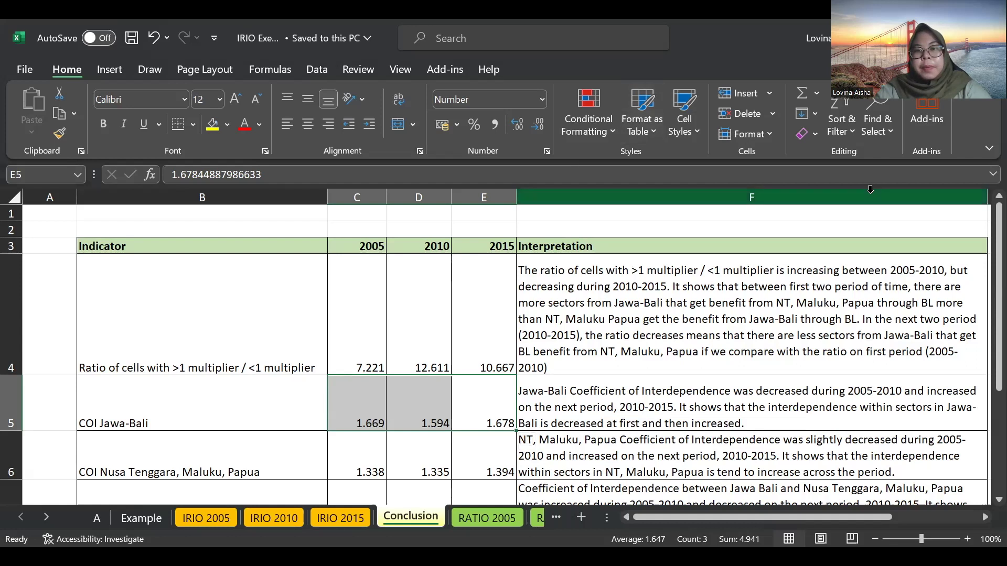
{"action": "scroll", "coordinate": [840, 301], "scroll_direction": "down", "scroll_amount": 2}
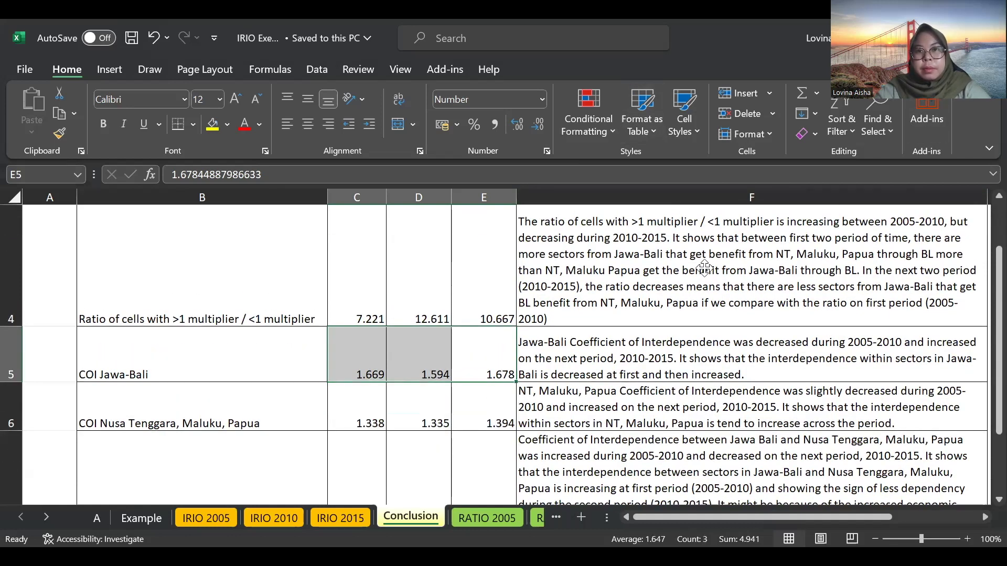
Switch to the IRIO DatAcademy workbook and review the intermediate goods share and COI blocks on IRIO-PDD (17x17) Pulau.
{"action": "left_click", "coordinate": [687, 99]}
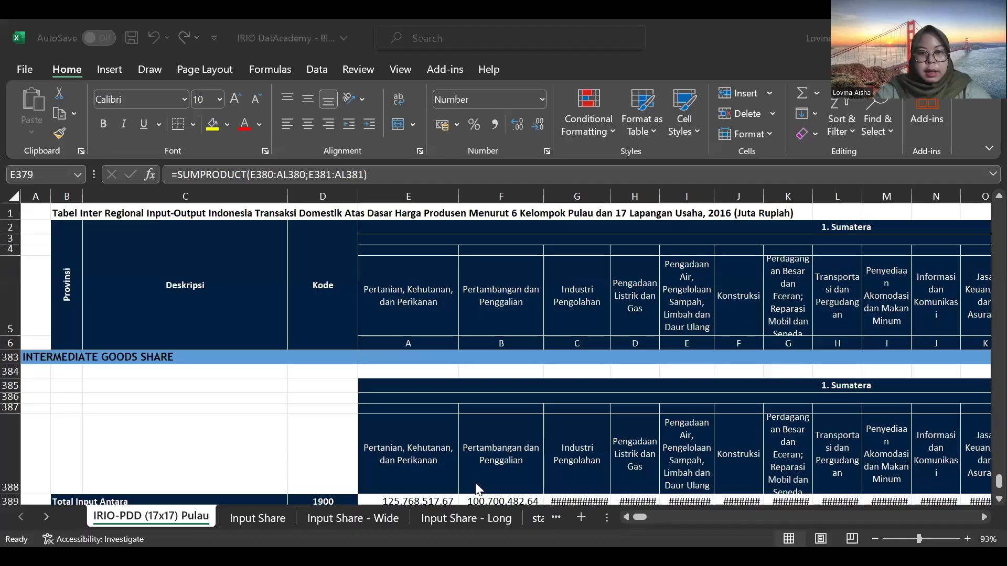
{"action": "scroll", "coordinate": [476, 488], "scroll_direction": "down", "scroll_amount": 2}
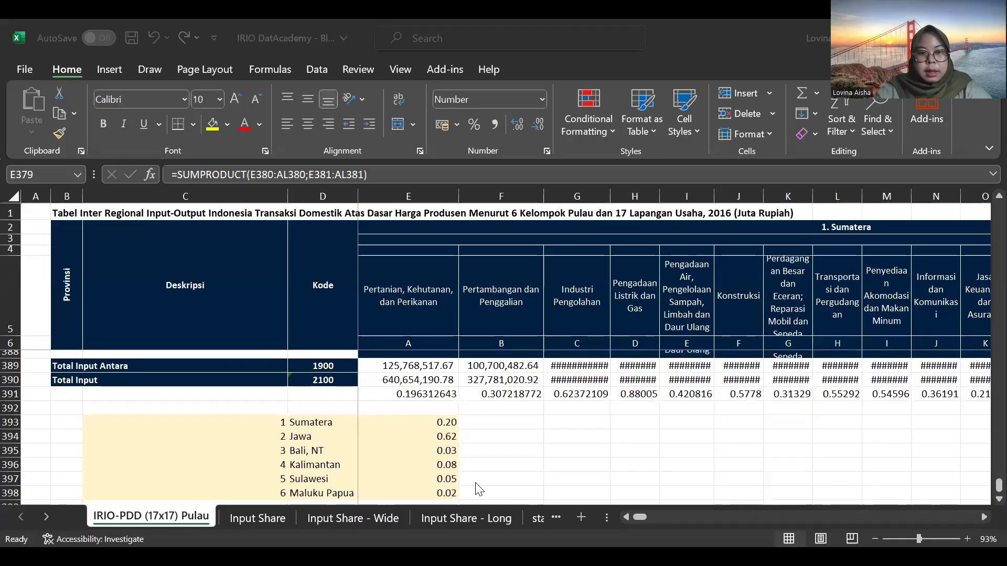
{"action": "scroll", "coordinate": [477, 488], "scroll_direction": "up", "scroll_amount": 4}
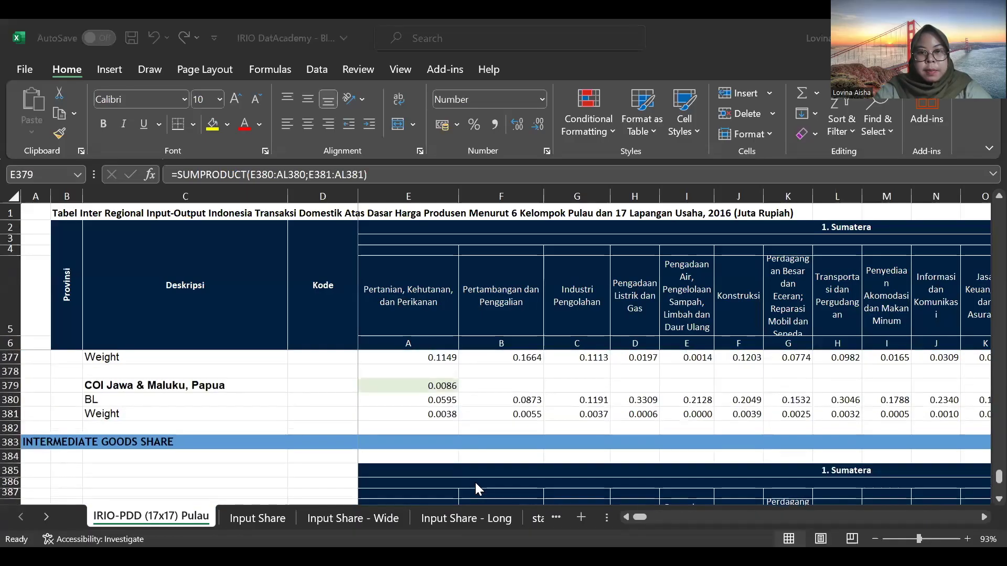
{"action": "scroll", "coordinate": [476, 488], "scroll_direction": "up", "scroll_amount": 2}
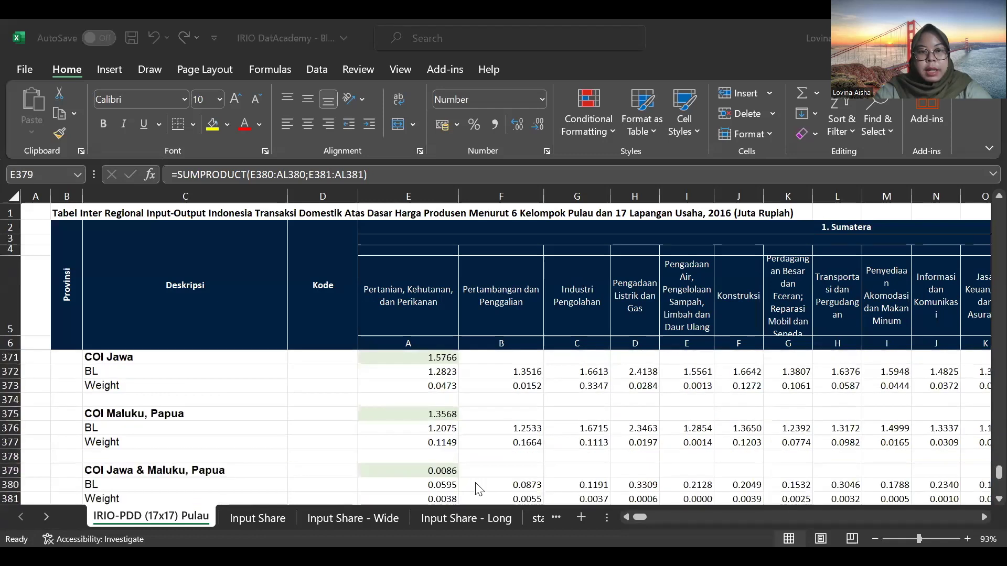
{"action": "scroll", "coordinate": [514, 464], "scroll_direction": "down", "scroll_amount": 1}
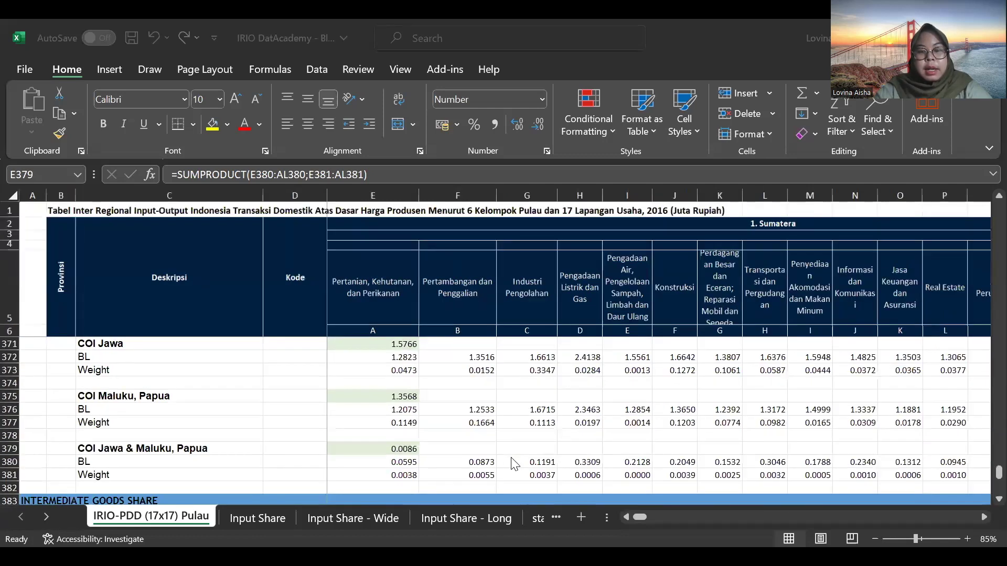
{"action": "scroll", "coordinate": [507, 490], "scroll_direction": "up", "scroll_amount": 1}
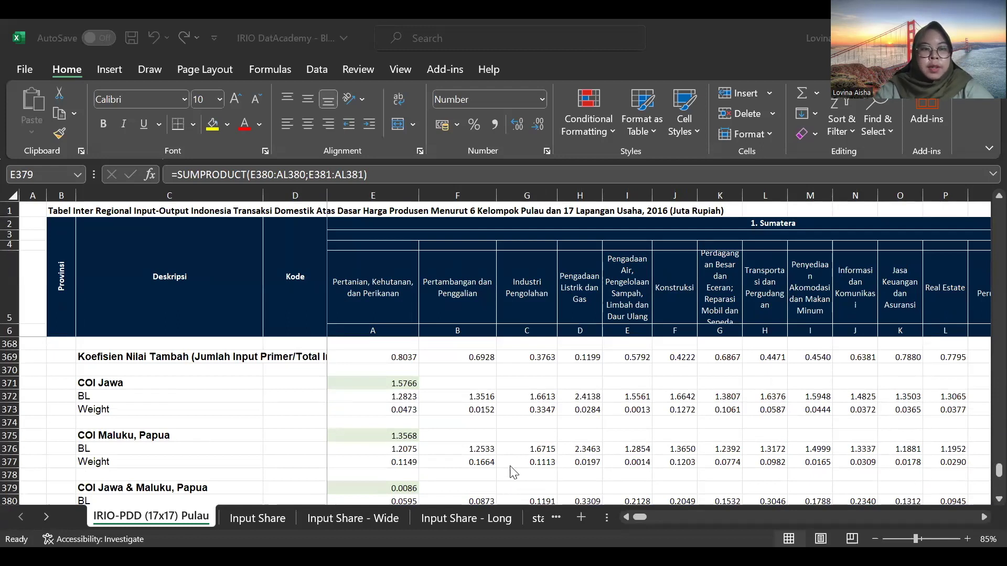
{"action": "scroll", "coordinate": [505, 456], "scroll_direction": "up", "scroll_amount": 4}
{"action": "scroll", "coordinate": [504, 451], "scroll_direction": "up", "scroll_amount": 6}
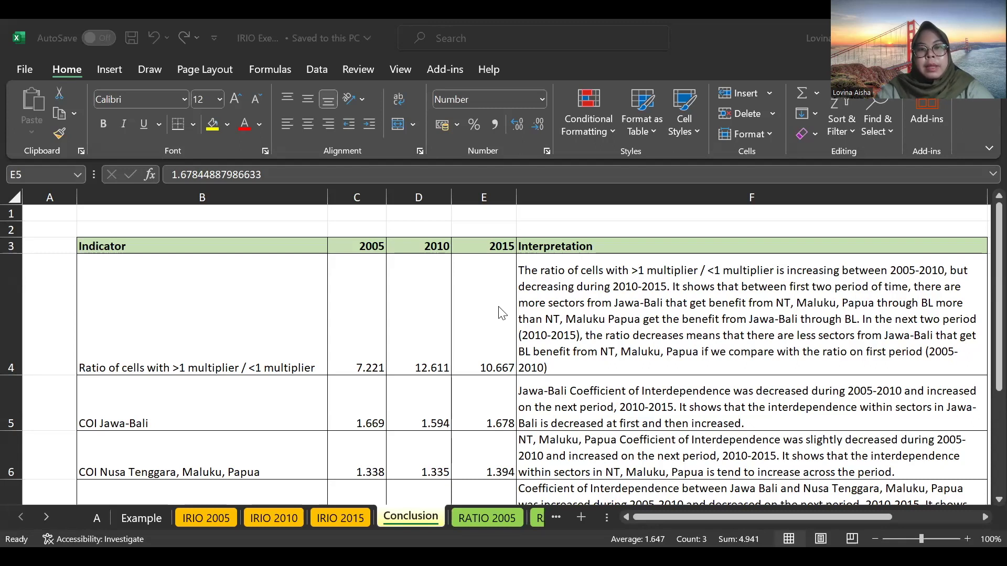
In the IRIO exercise workbook, compare the Conclusion sheet's 2010 and 2015 multiplier ratios, review the COI rows, and check the RATIO 2005 sheet.
{"action": "left_click", "coordinate": [444, 285]}
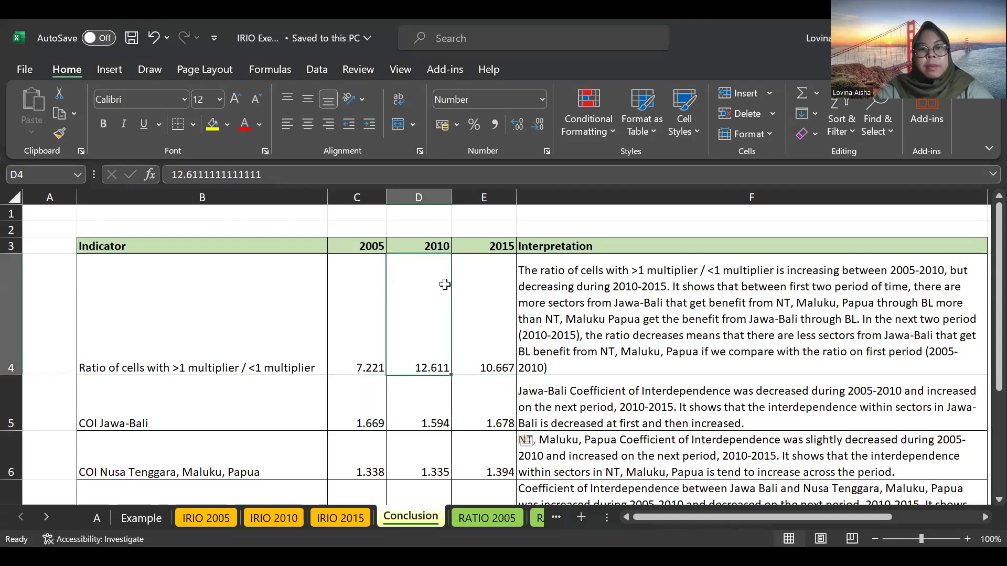
{"action": "key", "text": "Right"}
{"action": "key", "text": "Left"}
{"action": "key", "text": "Right"}
{"action": "key", "text": "Left"}
{"action": "key", "text": "Right"}
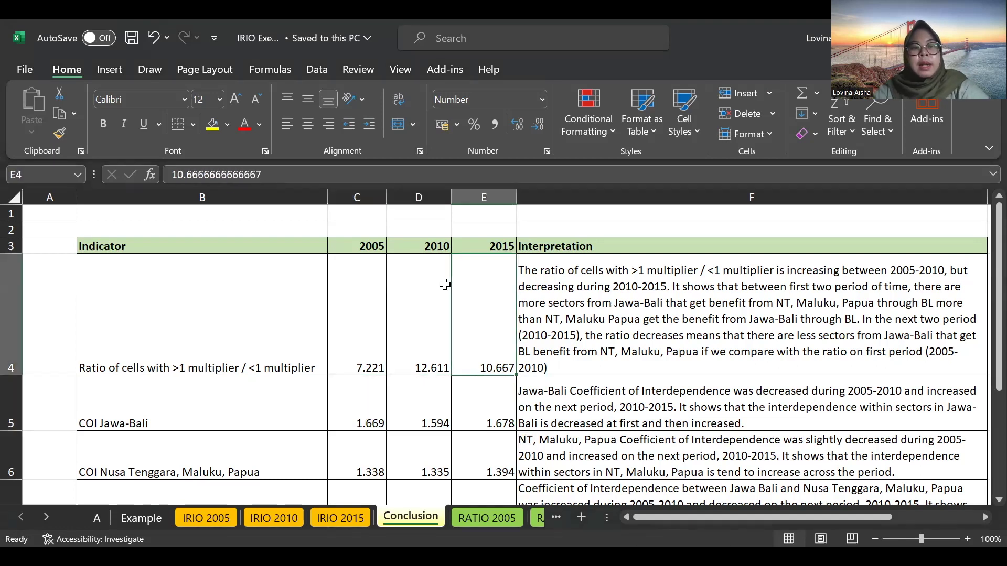
{"action": "scroll", "coordinate": [445, 284], "scroll_direction": "down", "scroll_amount": 1}
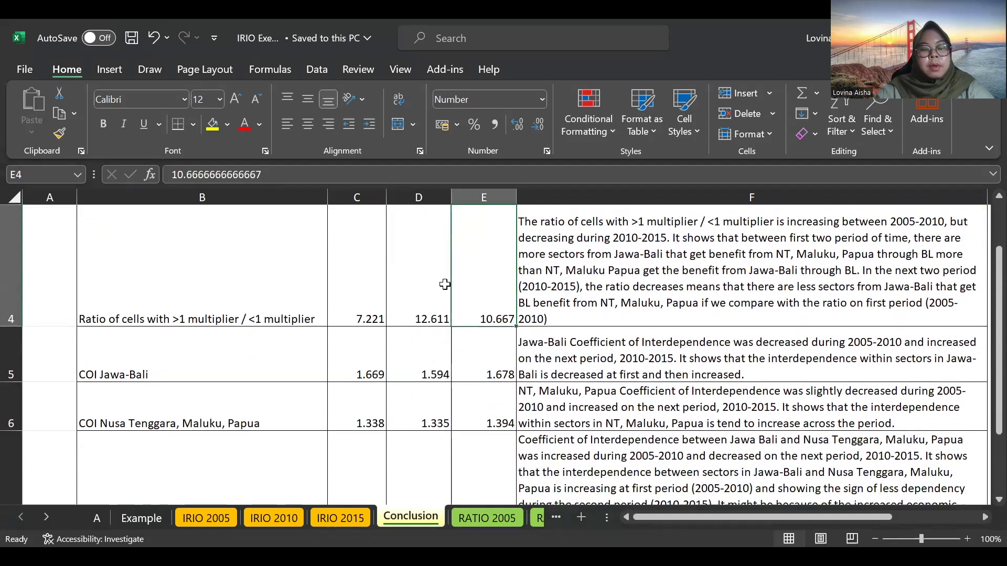
{"action": "scroll", "coordinate": [444, 285], "scroll_direction": "down", "scroll_amount": 1}
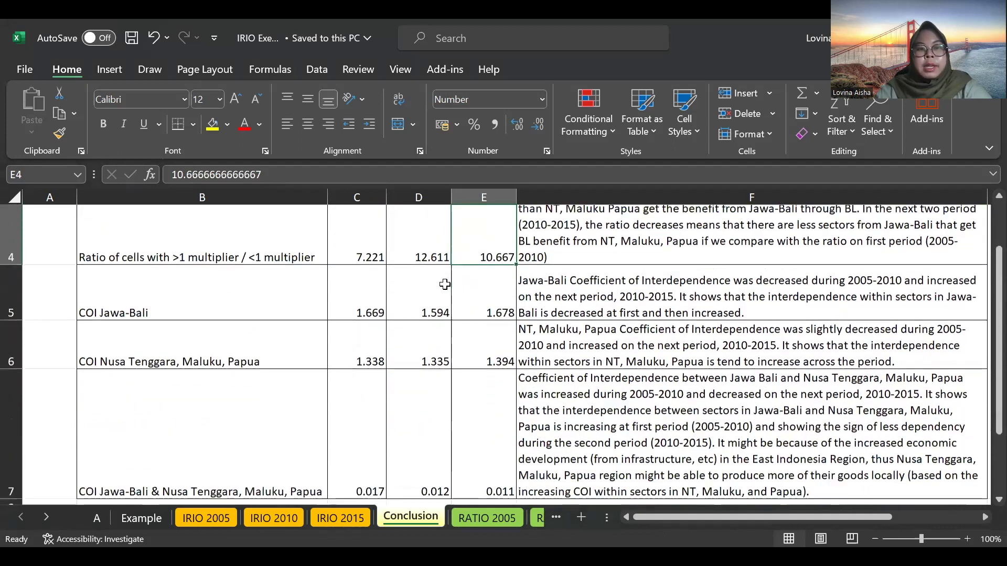
{"action": "scroll", "coordinate": [445, 284], "scroll_direction": "down", "scroll_amount": 1}
{"action": "scroll", "coordinate": [445, 284], "scroll_direction": "up", "scroll_amount": 2}
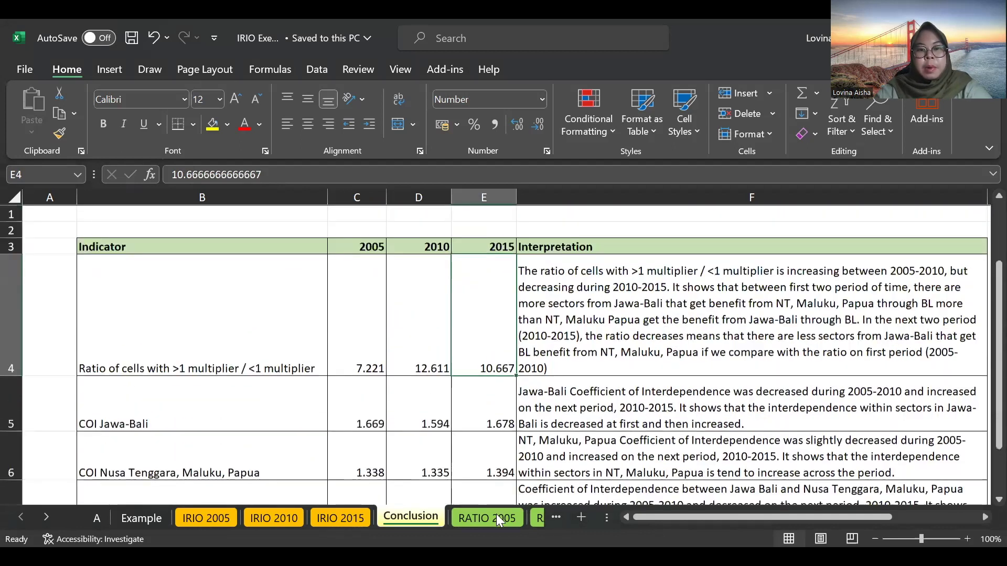
{"action": "left_click", "coordinate": [496, 512]}
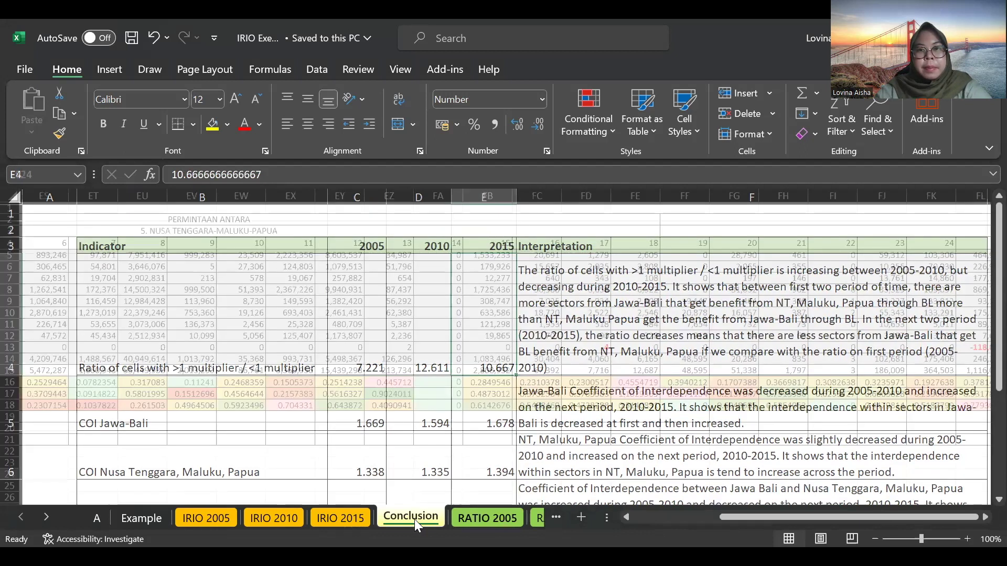